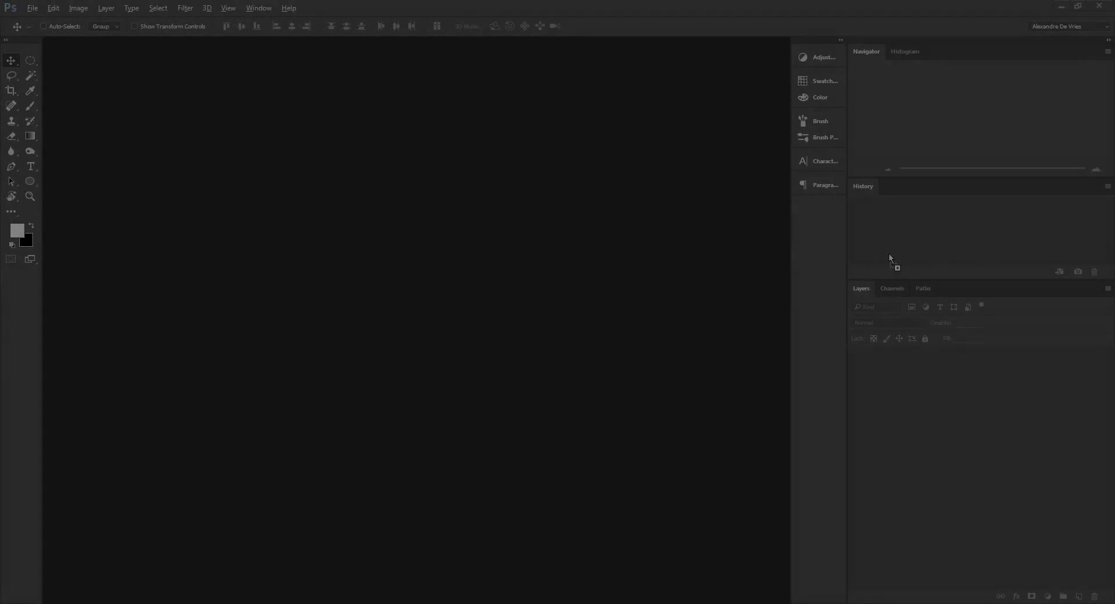
Open the portrait JPG of the shouting man in a white T-shirt
left_click_drag(889, 252, 455, 258)
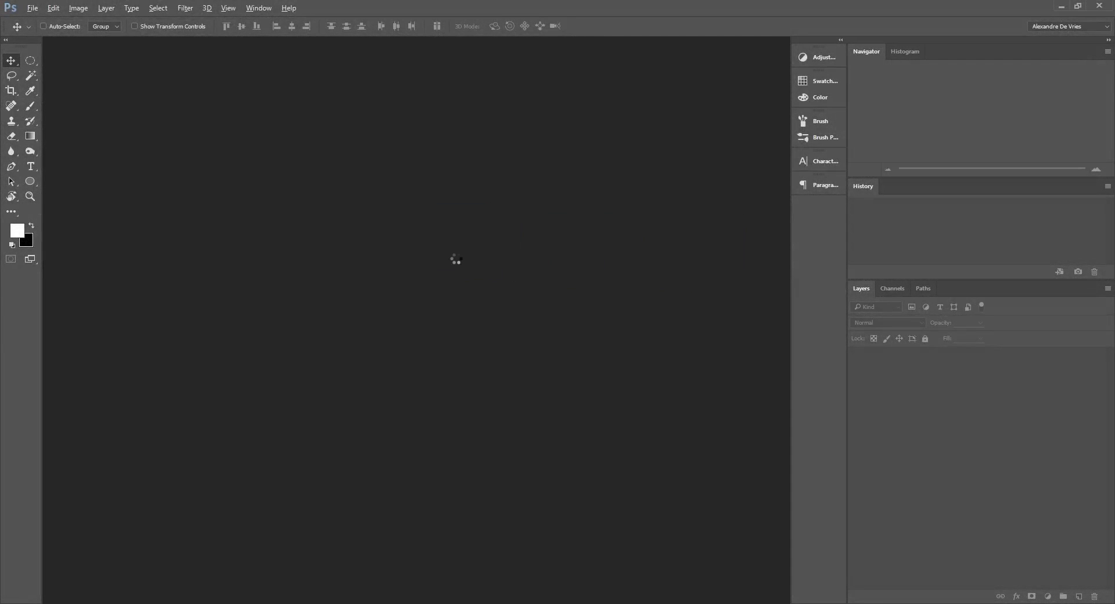
Hide the rulers and crop the left and right sides off the photo
key("ctrl+r")
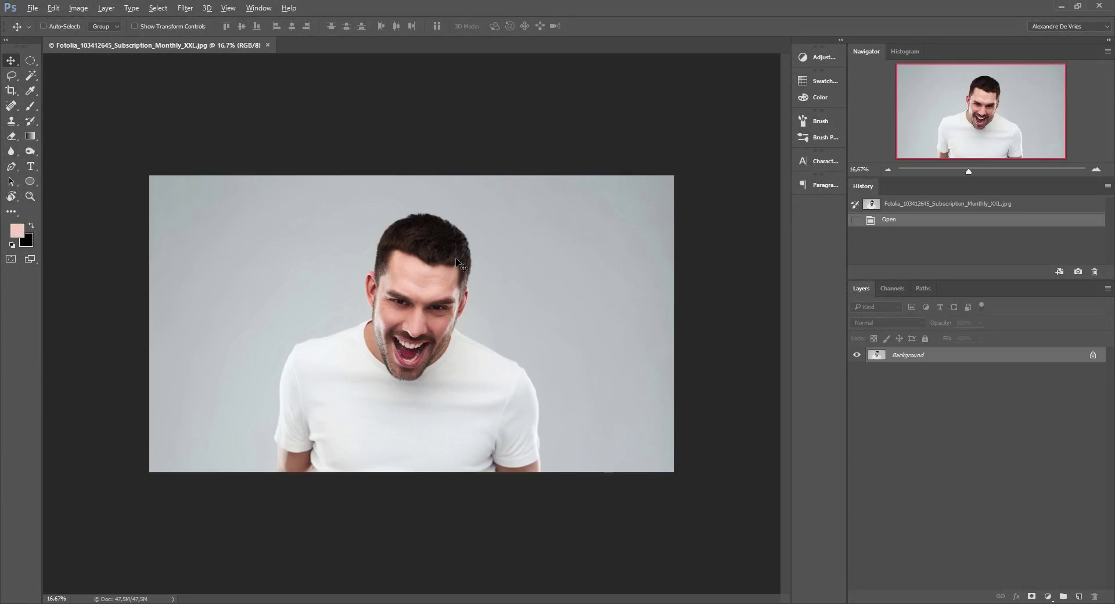
left_click(17, 97)
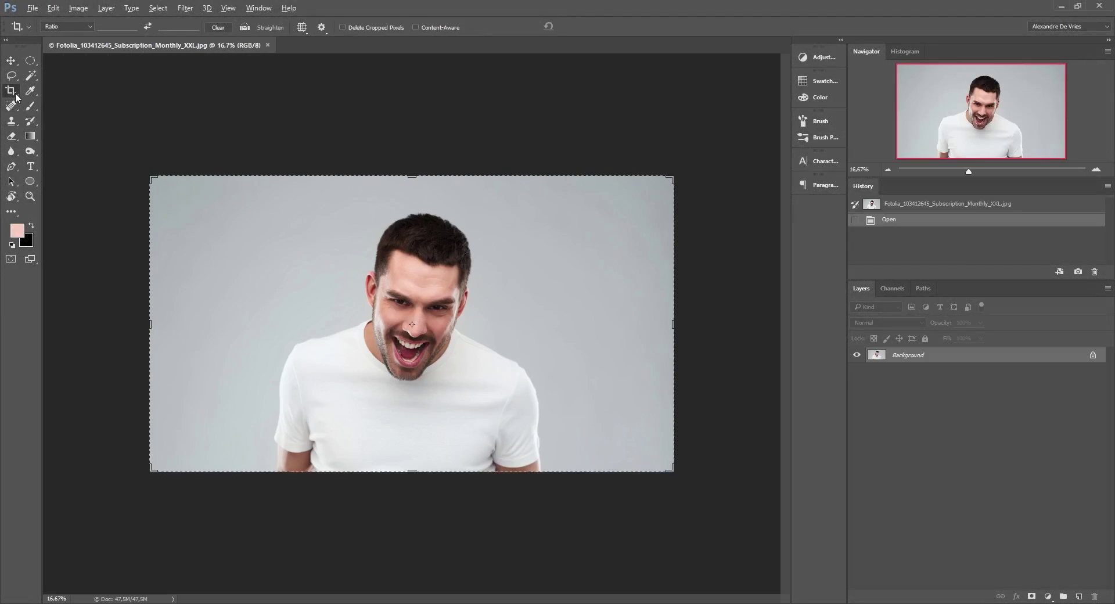
left_click_drag(149, 326, 202, 341)
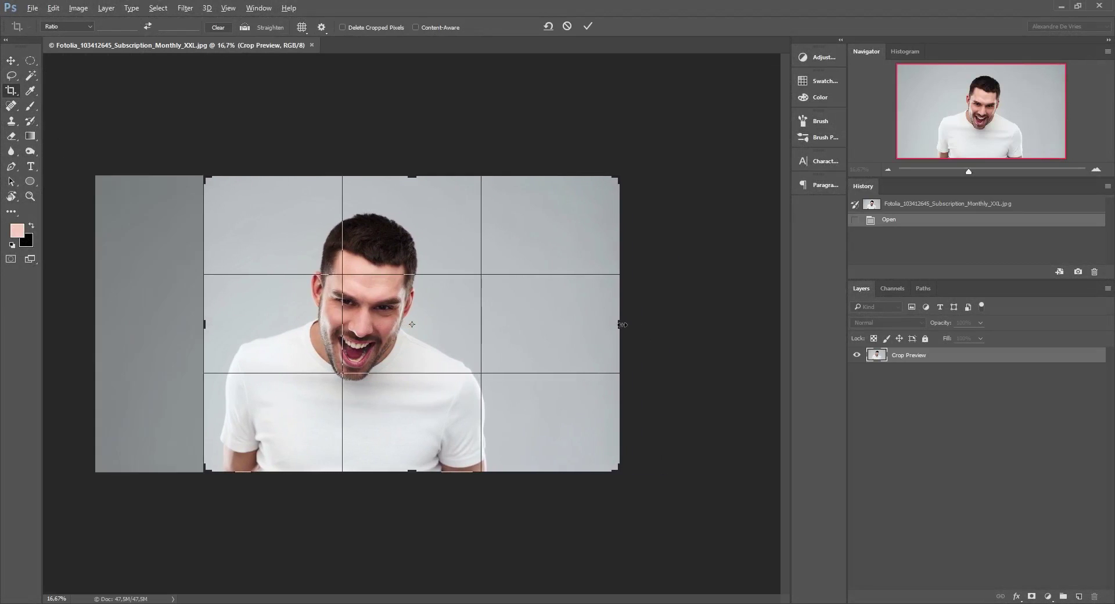
left_click_drag(619, 326, 558, 327)
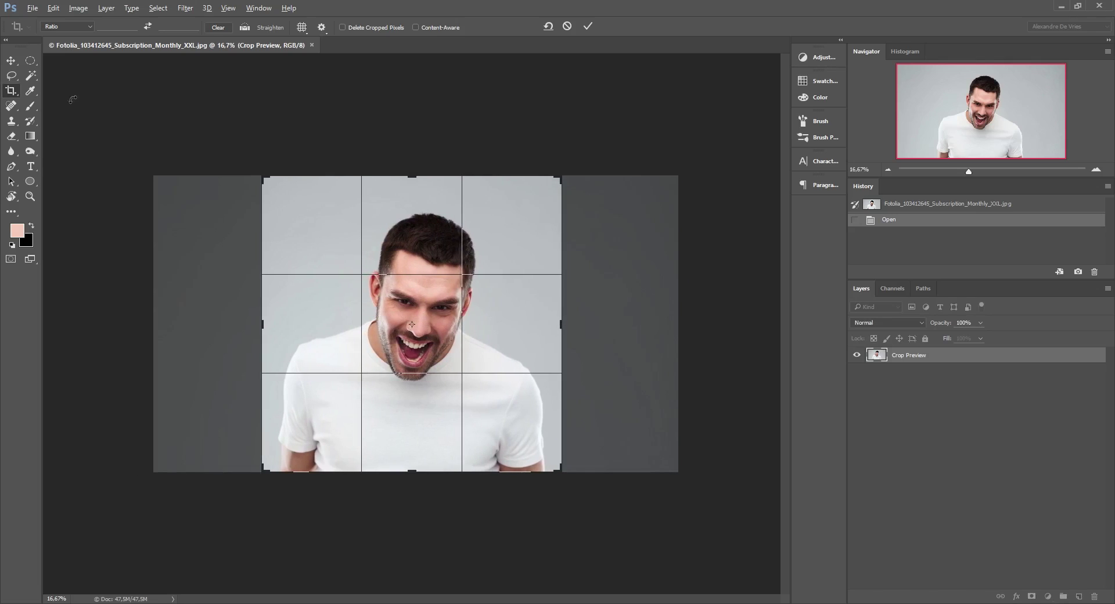
left_click(10, 61)
left_click(518, 234)
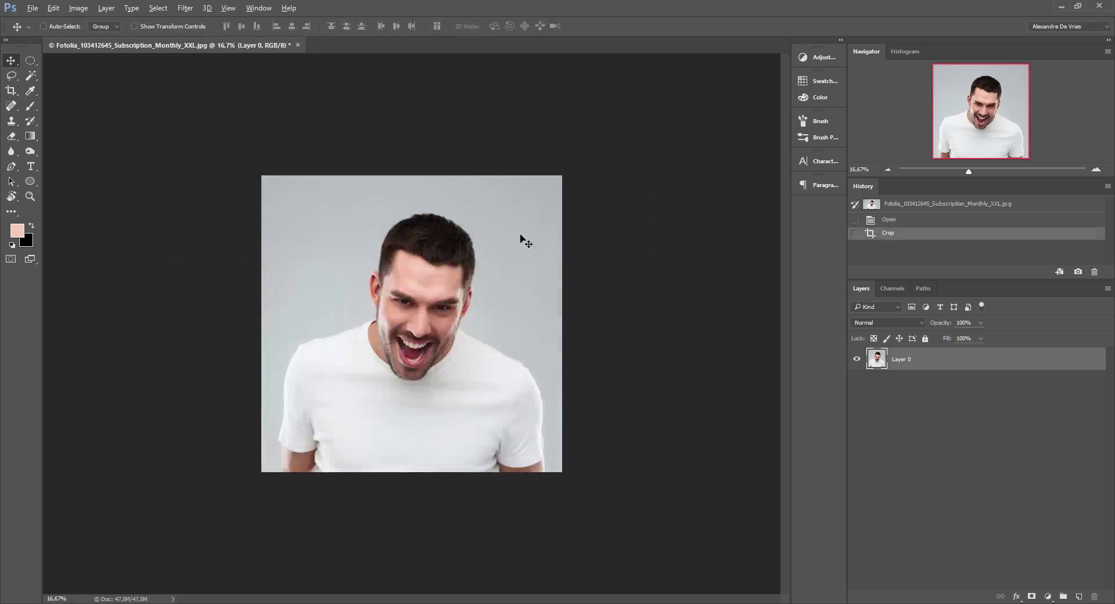
Crop the top of the photo down to a roughly square frame
left_click(10, 90)
left_click_drag(409, 179, 409, 202)
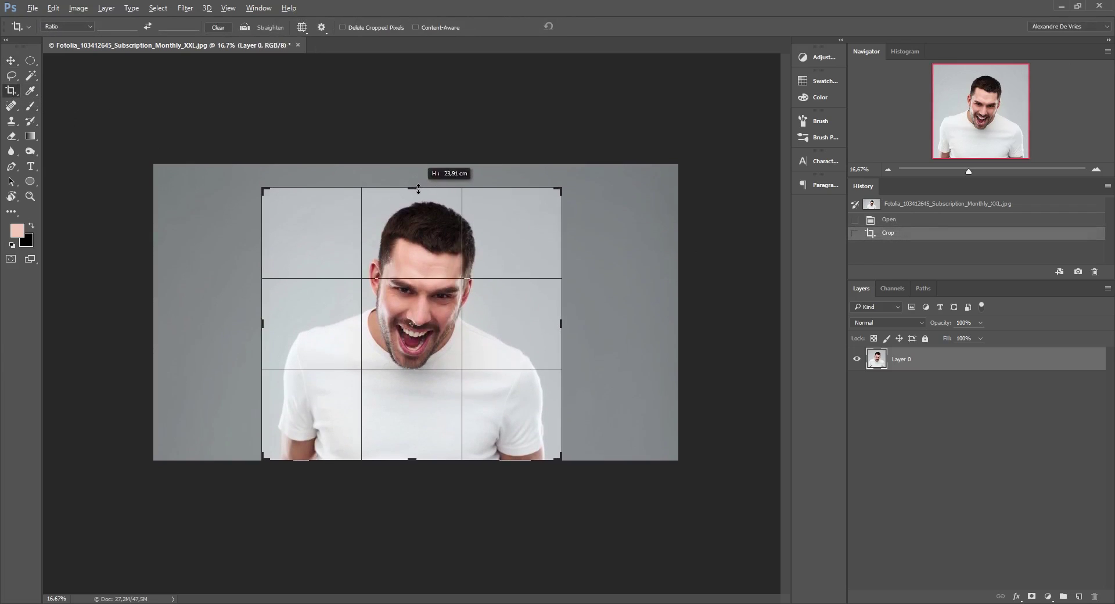
left_click(10, 61)
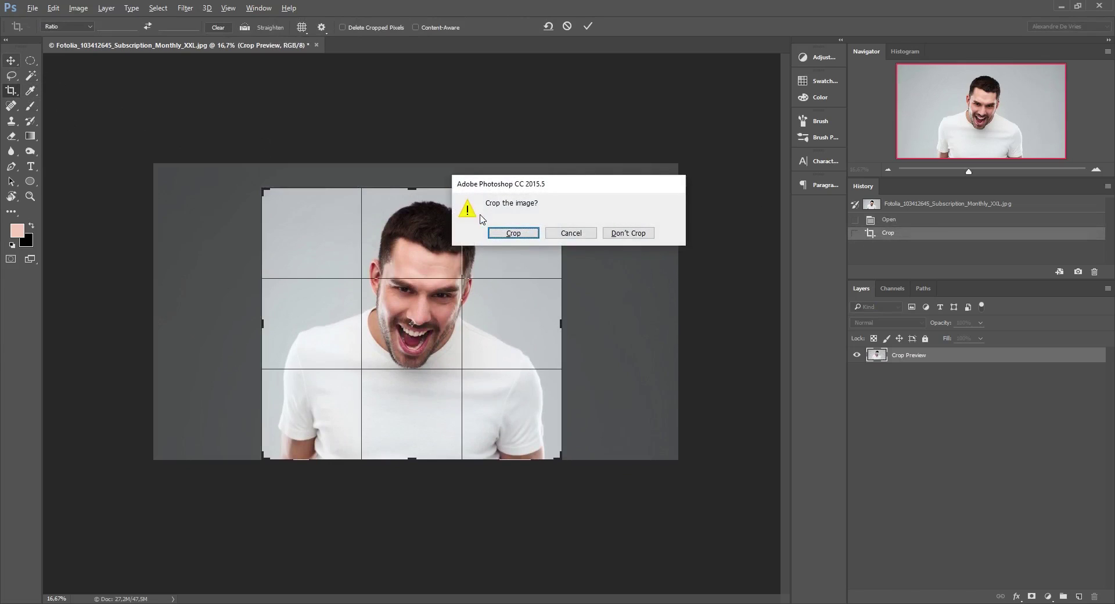
left_click(530, 232)
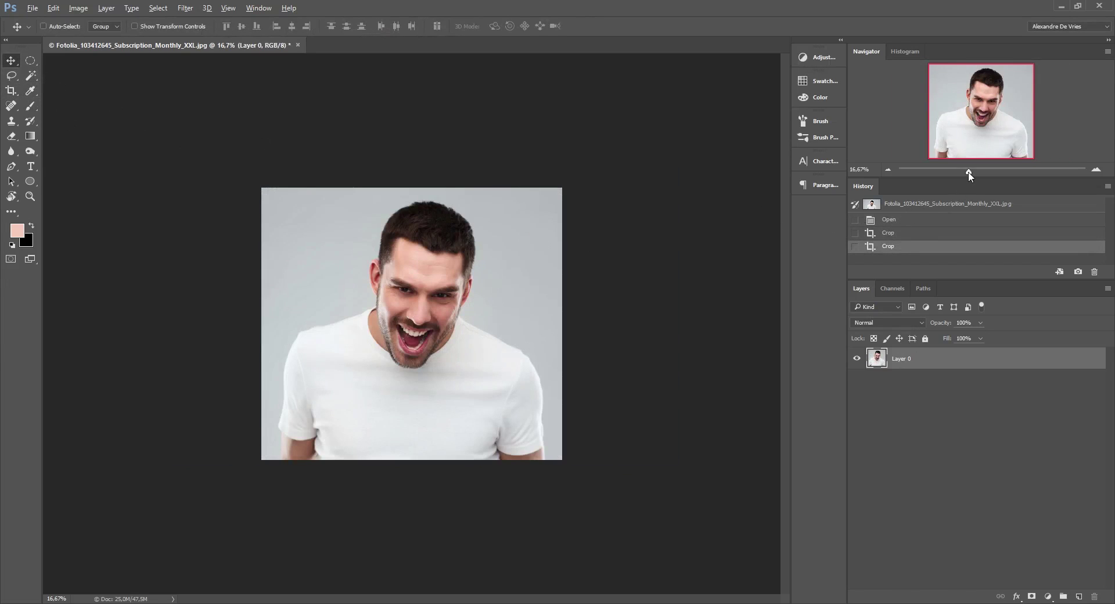
left_click_drag(969, 173, 977, 179)
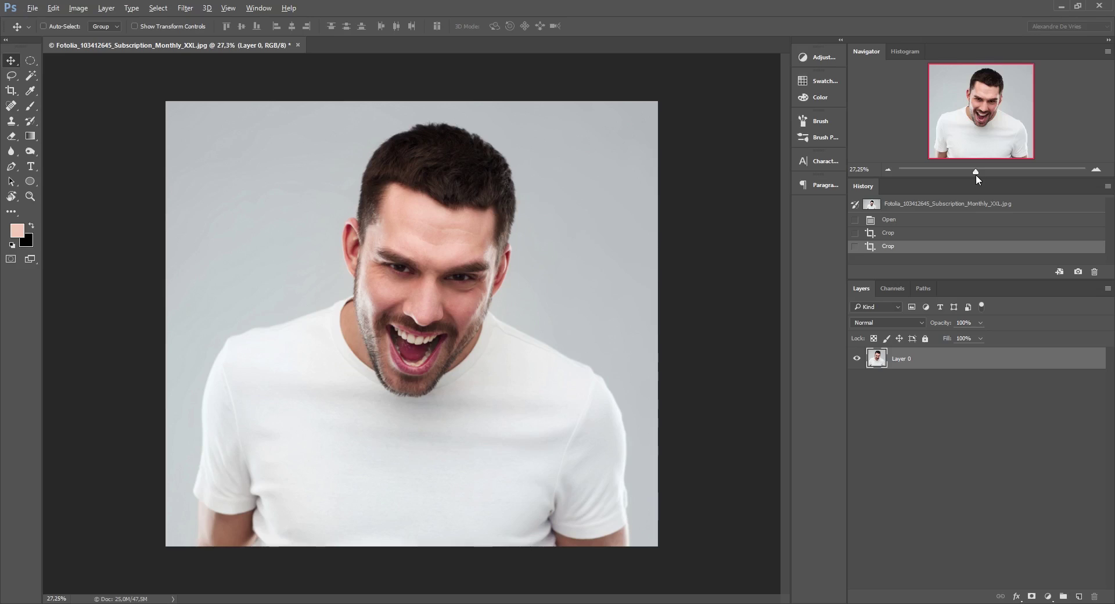
Add a Black & White adjustment layer over the photo
left_click(1049, 597)
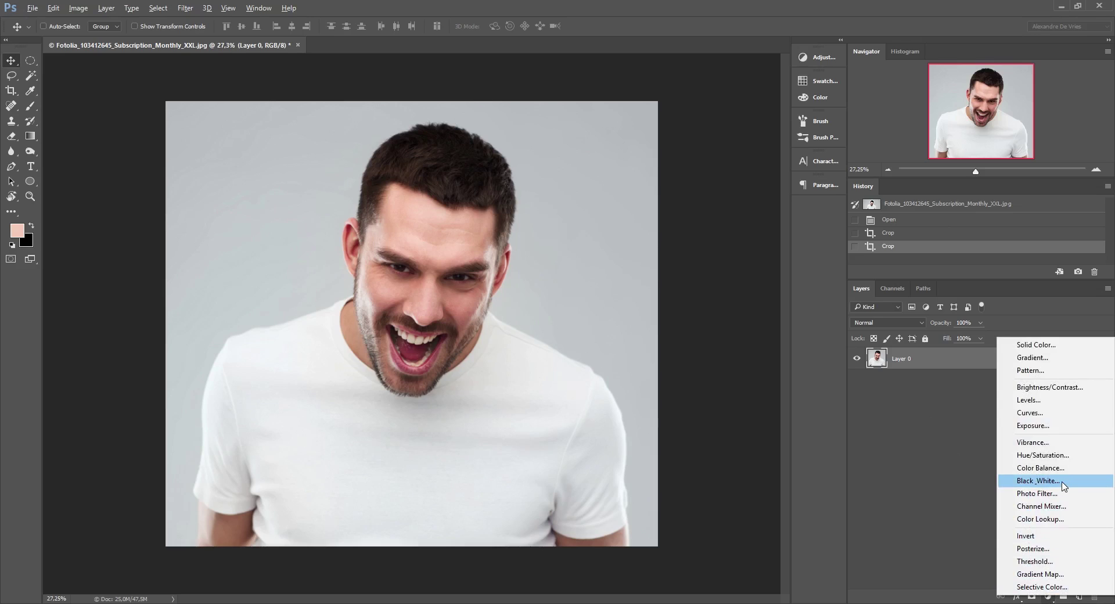
left_click(1039, 481)
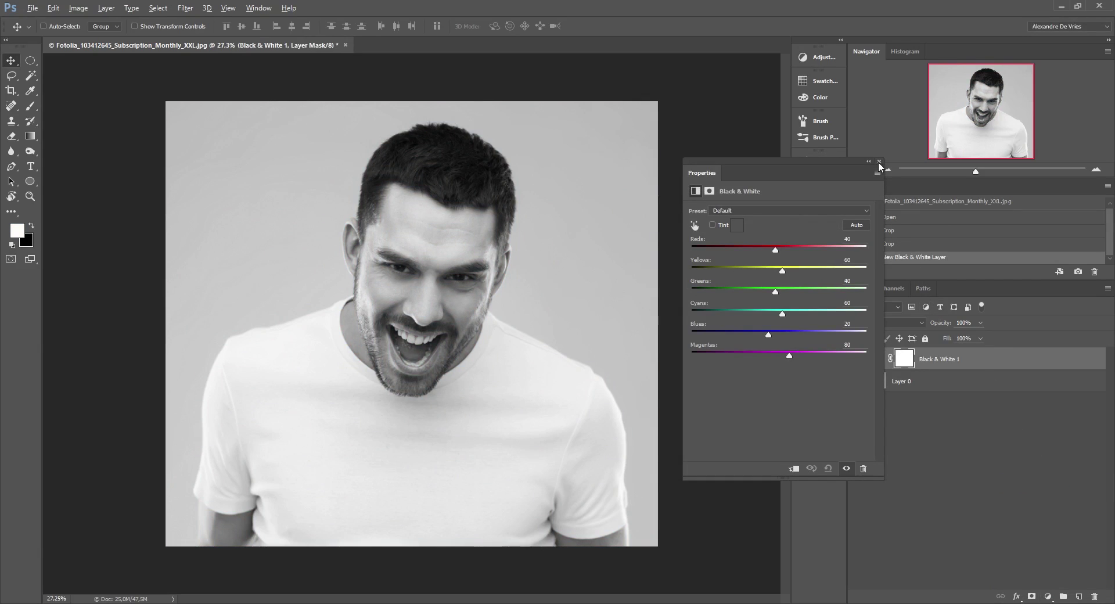
left_click_drag(861, 167, 749, 178)
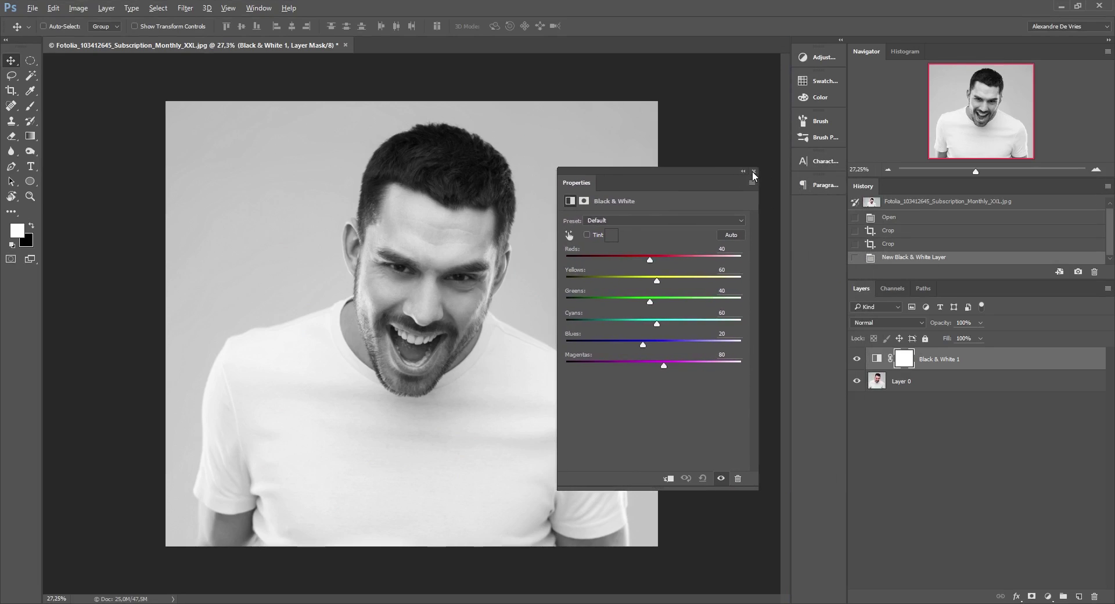
left_click(752, 172)
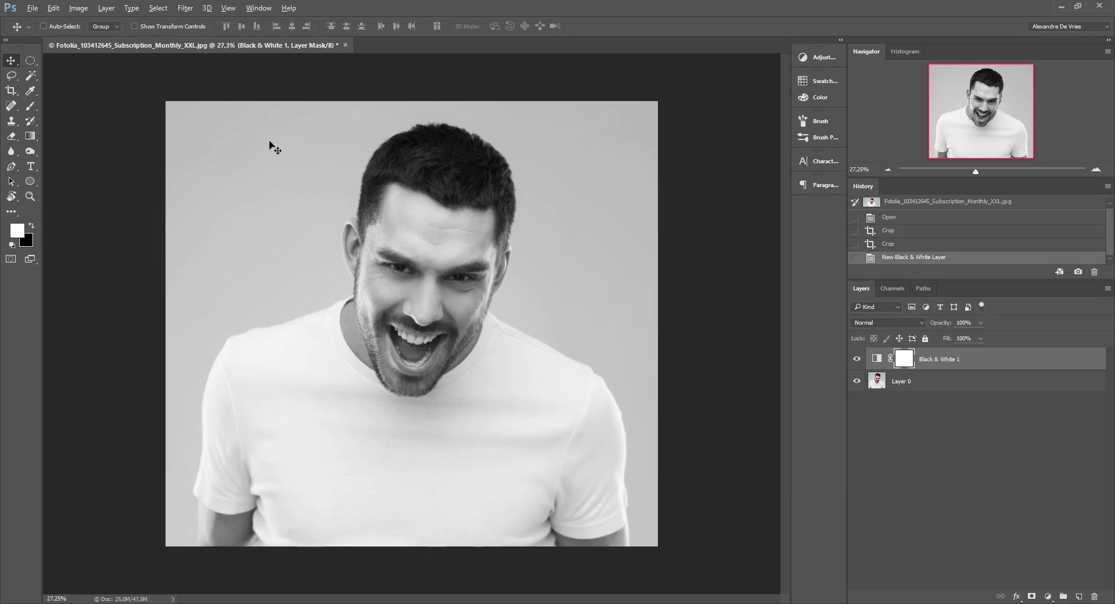
Invert the Black & White layer's mask to black so full colour returns
left_click(79, 8)
mouse_move(130, 37)
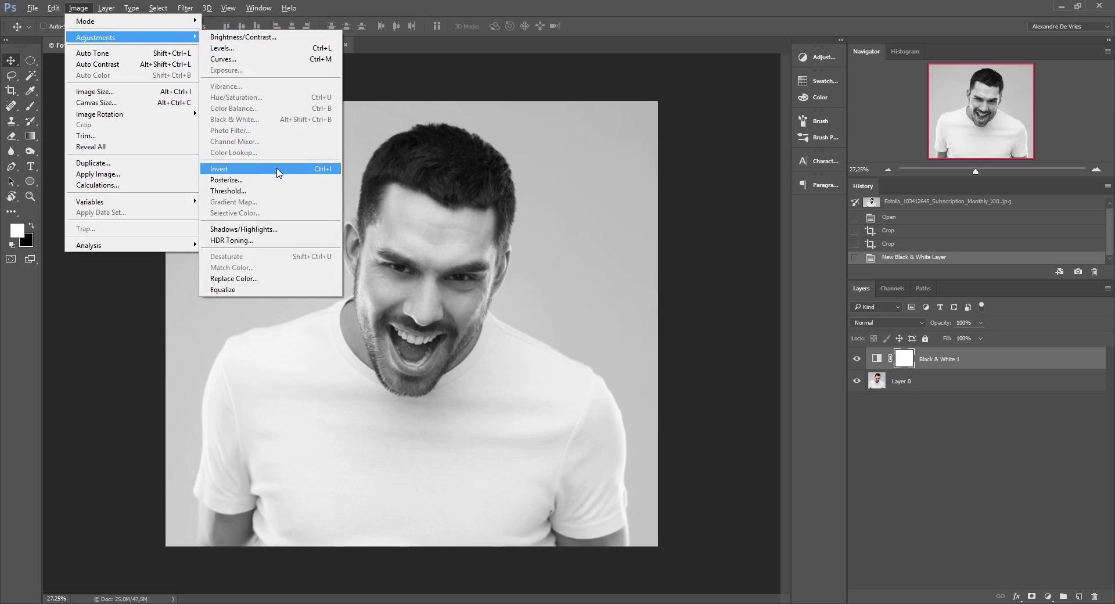
left_click(278, 170)
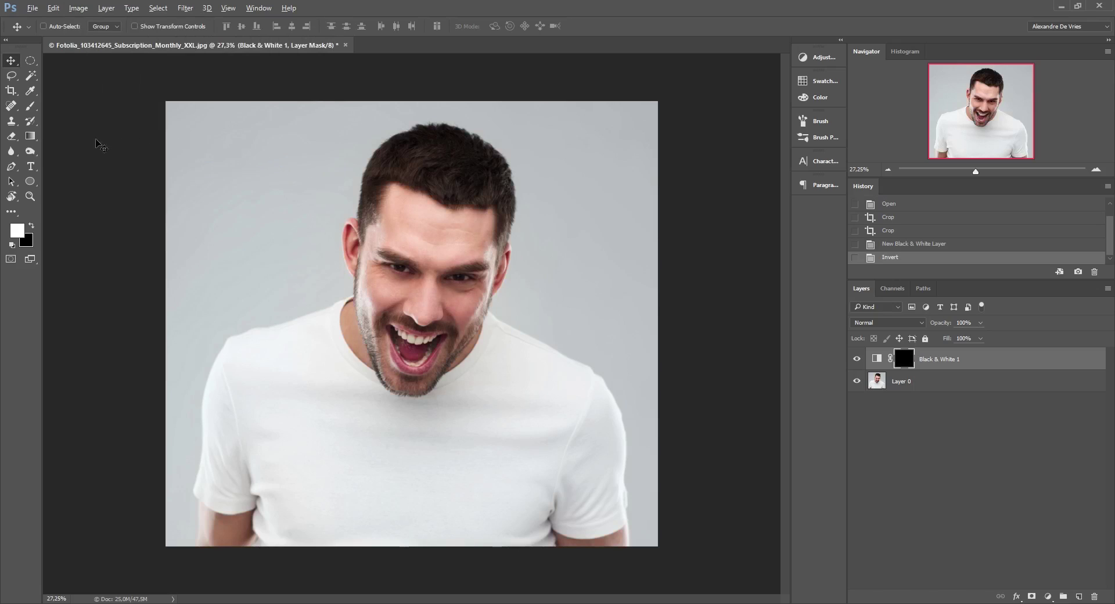
left_click(32, 108)
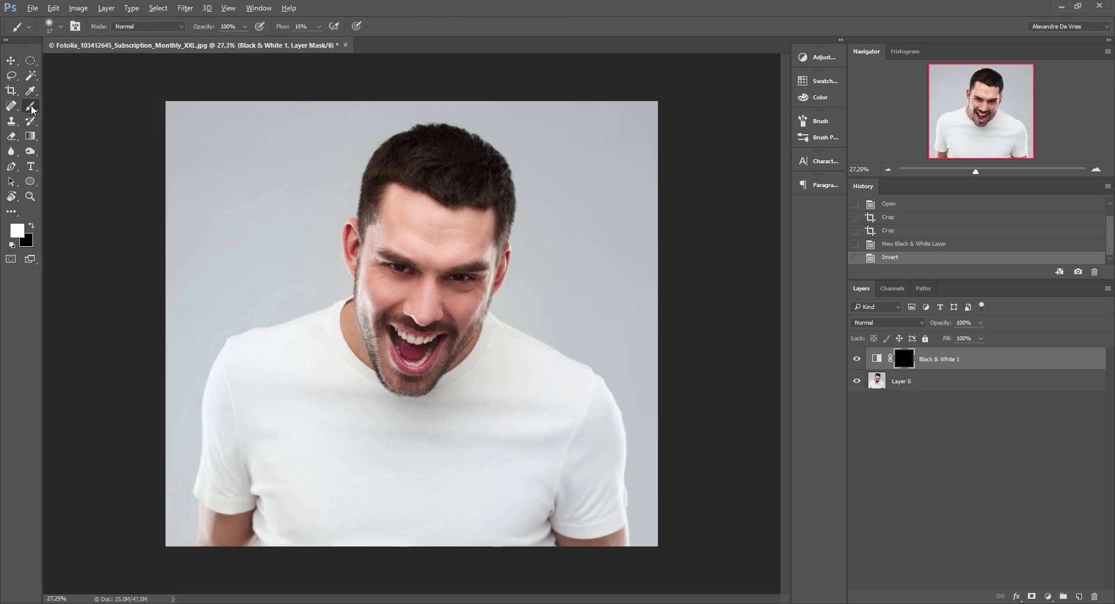
Set a white brush at 143 px, 0% hardness and 25% flow
left_click(17, 231)
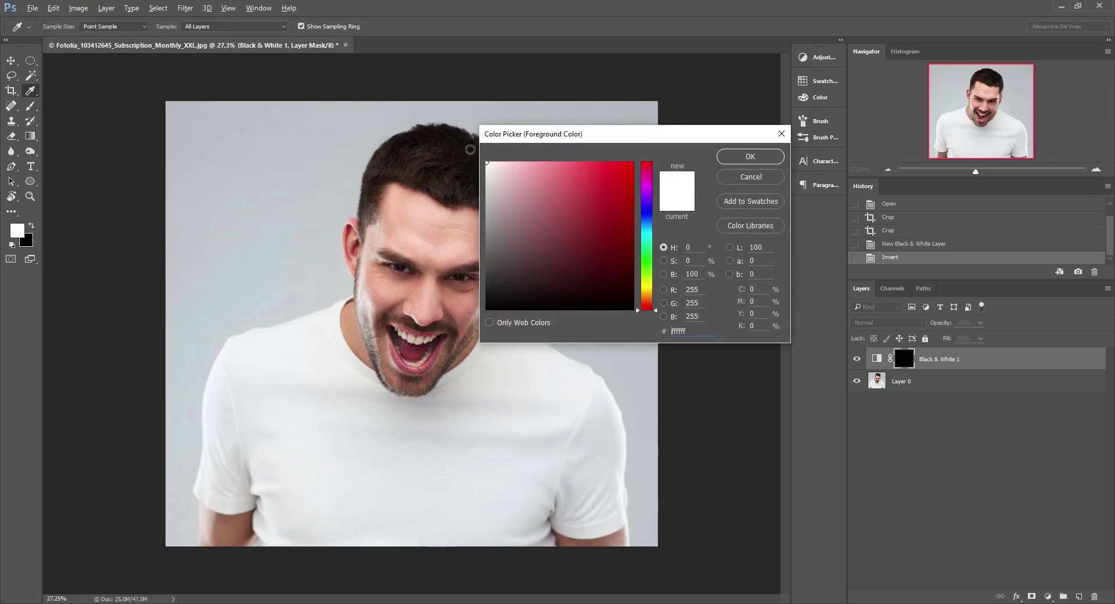
left_click(750, 157)
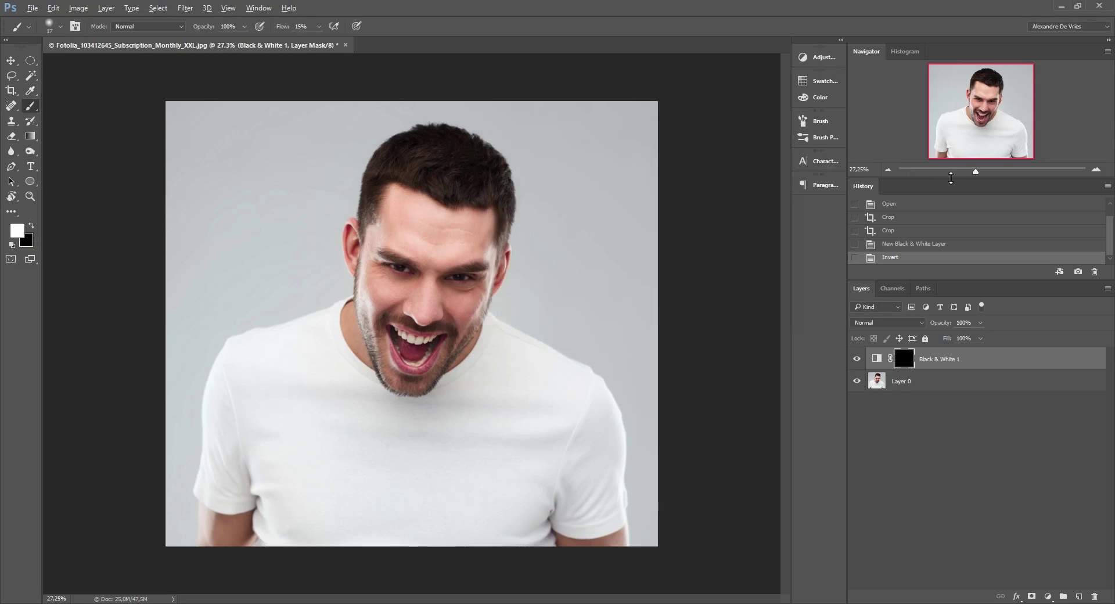
left_click_drag(976, 174, 980, 171)
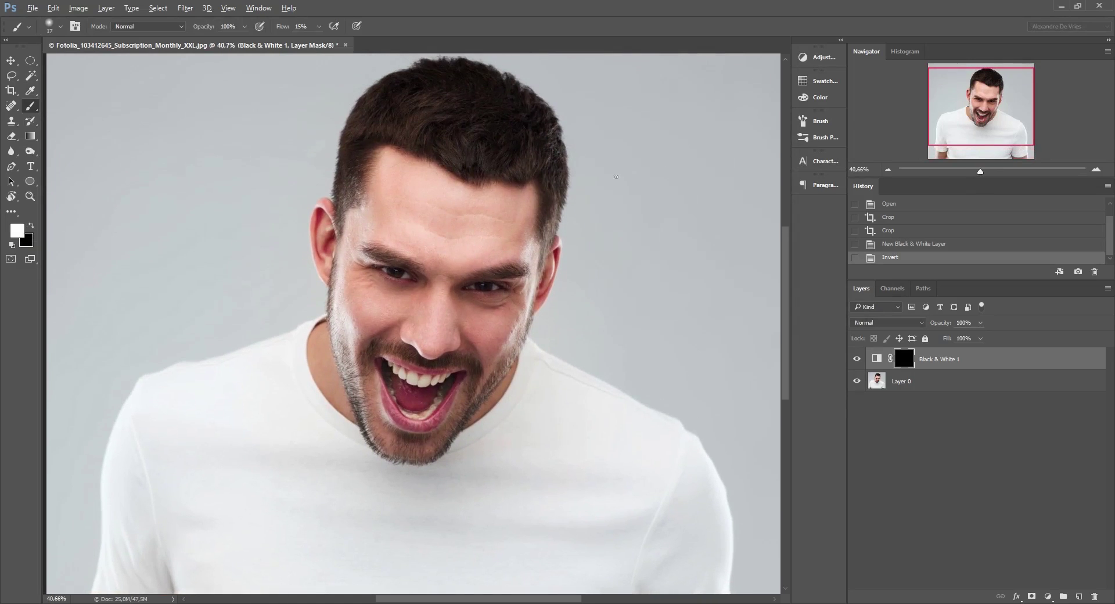
left_click(60, 26)
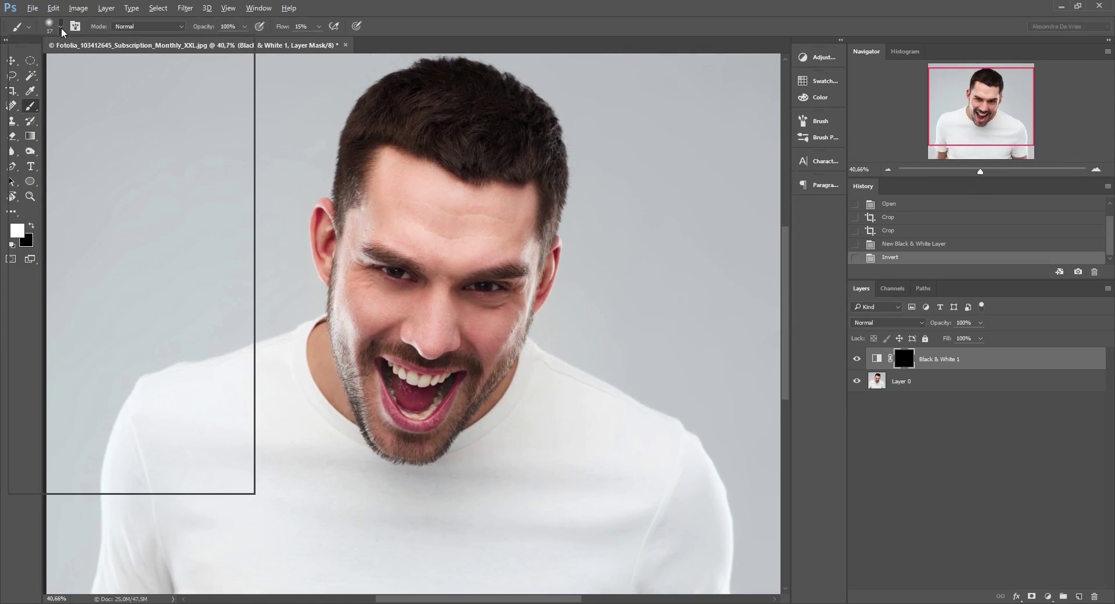
left_click_drag(72, 71, 102, 71)
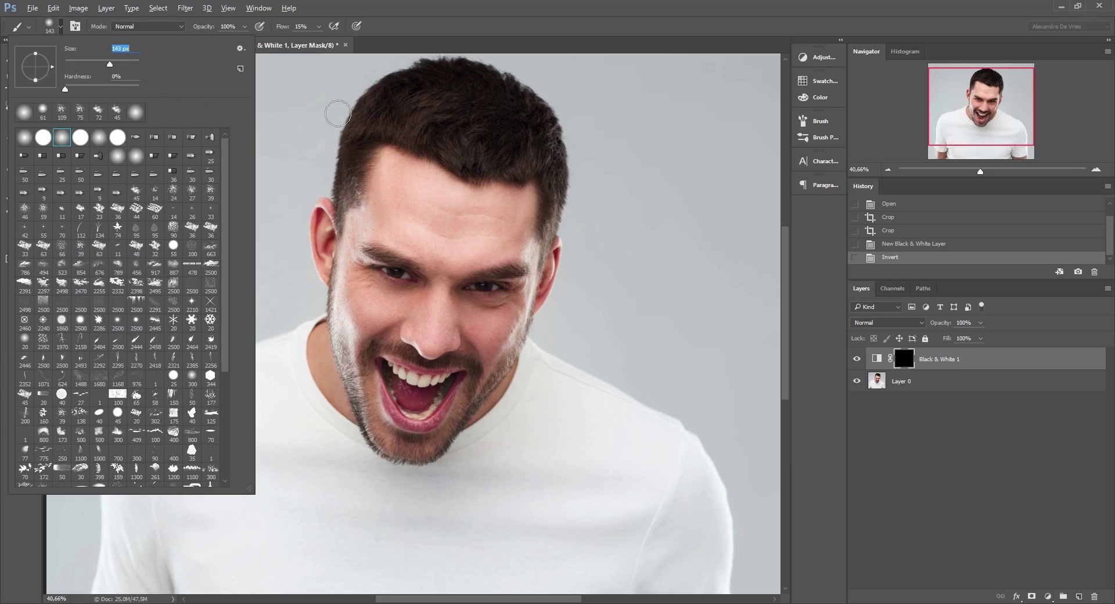
left_click(294, 26)
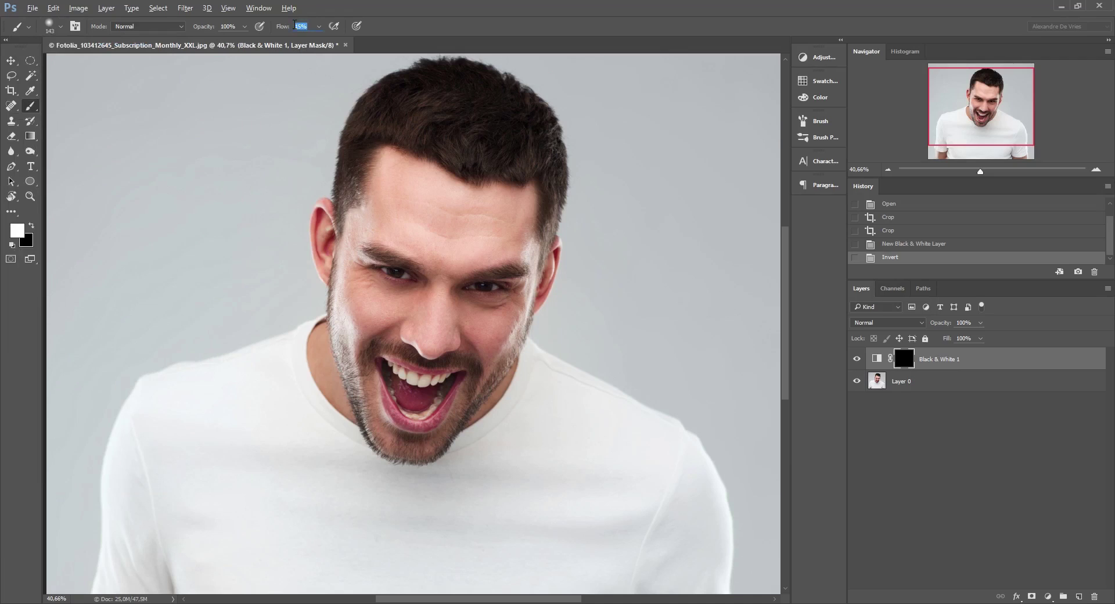
type("25")
key("Return")
Paint white on the mask over forehead, cheeks, chin and jaw to grey the face
mouse_move(379, 204)
left_mouse_down()
mouse_move(396, 169)
mouse_move(409, 215)
mouse_move(349, 280)
mouse_move(331, 364)
mouse_move(319, 322)
mouse_move(314, 362)
mouse_move(373, 418)
mouse_move(368, 403)
mouse_move(345, 407)
mouse_move(344, 334)
mouse_move(375, 320)
mouse_move(388, 288)
mouse_move(361, 266)
mouse_move(357, 243)
mouse_move(400, 253)
mouse_move(430, 279)
mouse_move(411, 177)
mouse_move(386, 155)
mouse_move(353, 224)
mouse_move(394, 159)
mouse_move(455, 189)
mouse_move(493, 192)
mouse_move(522, 225)
mouse_move(521, 250)
mouse_move(523, 215)
mouse_move(465, 259)
mouse_move(484, 262)
mouse_move(455, 256)
mouse_move(428, 196)
mouse_move(428, 222)
mouse_move(471, 248)
mouse_move(505, 236)
mouse_move(440, 259)
mouse_move(441, 322)
mouse_move(418, 294)
mouse_move(363, 316)
mouse_move(392, 330)
mouse_move(476, 343)
mouse_move(446, 321)
mouse_move(458, 259)
mouse_move(530, 249)
mouse_move(526, 291)
mouse_move(498, 306)
mouse_move(503, 294)
mouse_move(495, 353)
mouse_move(539, 279)
mouse_move(532, 264)
mouse_move(540, 272)
mouse_move(557, 259)
mouse_move(528, 302)
mouse_move(567, 234)
mouse_move(488, 393)
left_mouse_up()
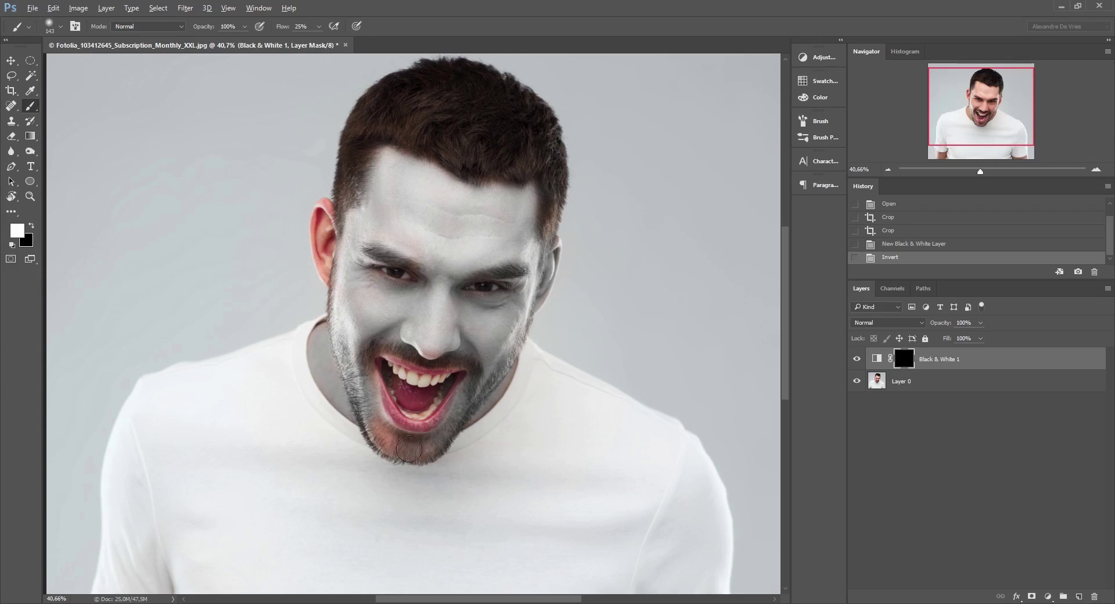
mouse_move(409, 449)
left_mouse_down()
mouse_move(371, 415)
mouse_move(422, 445)
left_mouse_up()
Extend the grey mask over nose, left brow, forehead, left ear and beard edge
mouse_move(436, 336)
left_mouse_down()
mouse_move(417, 343)
mouse_move(436, 336)
mouse_move(458, 356)
mouse_move(366, 294)
left_mouse_up()
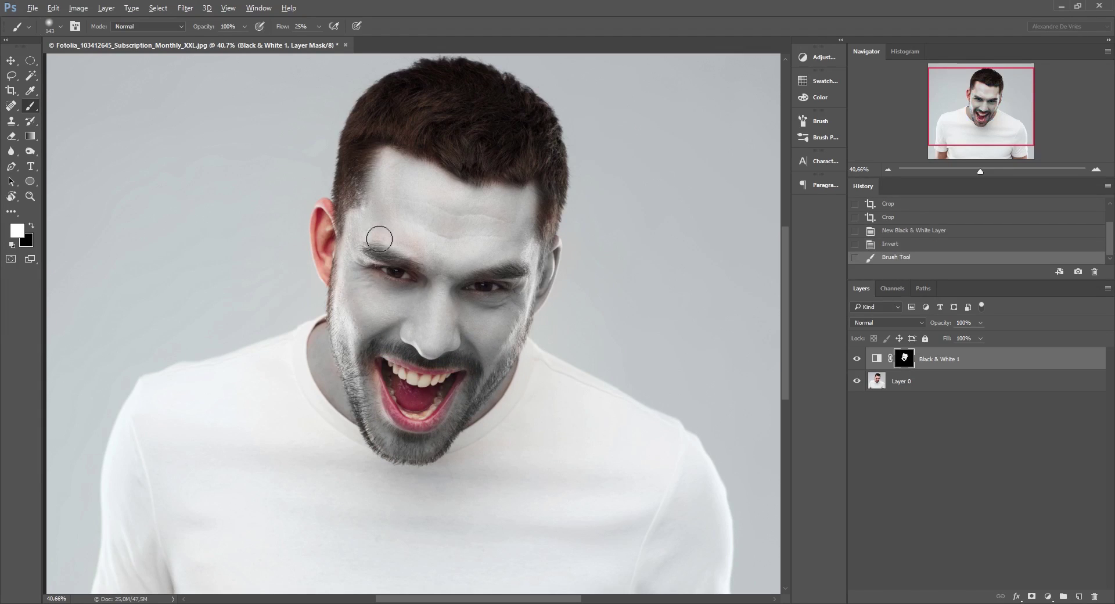
left_click_drag(404, 244, 425, 251)
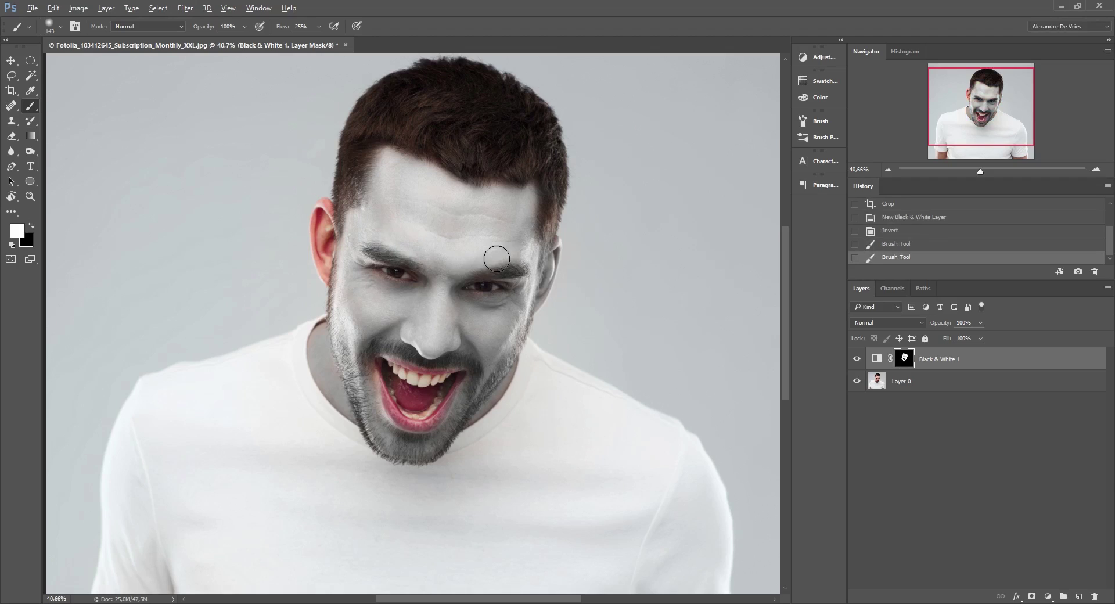
left_click_drag(508, 216, 386, 168)
mouse_move(319, 216)
left_mouse_down()
mouse_move(311, 202)
mouse_move(325, 219)
mouse_move(314, 215)
left_mouse_up()
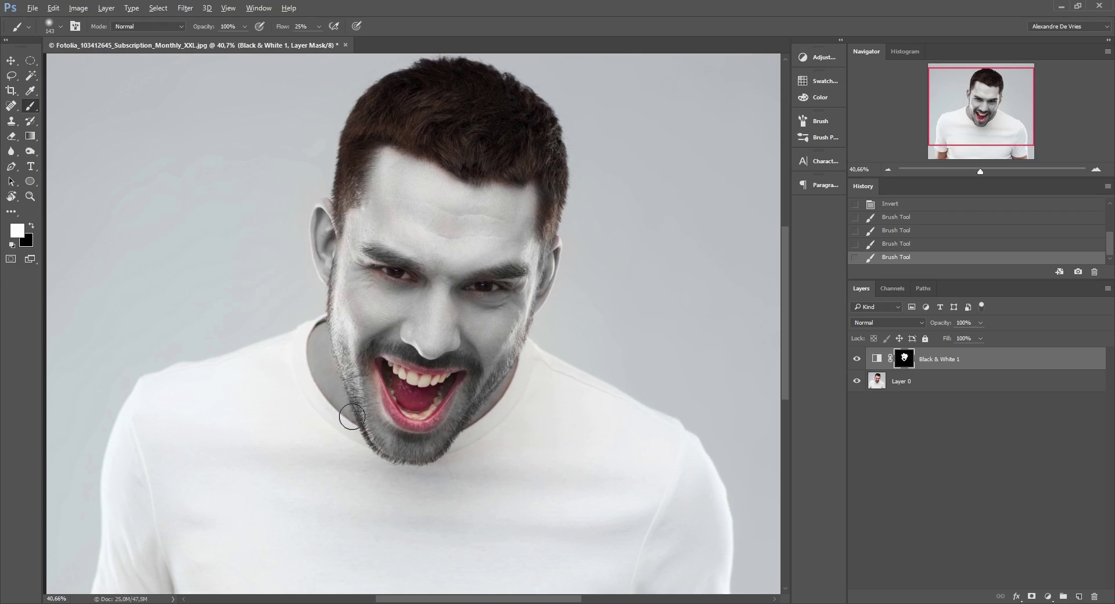
left_click_drag(467, 422, 484, 406)
Rename the adjustment layer to 'Black & White FACE'
double_click(939, 360)
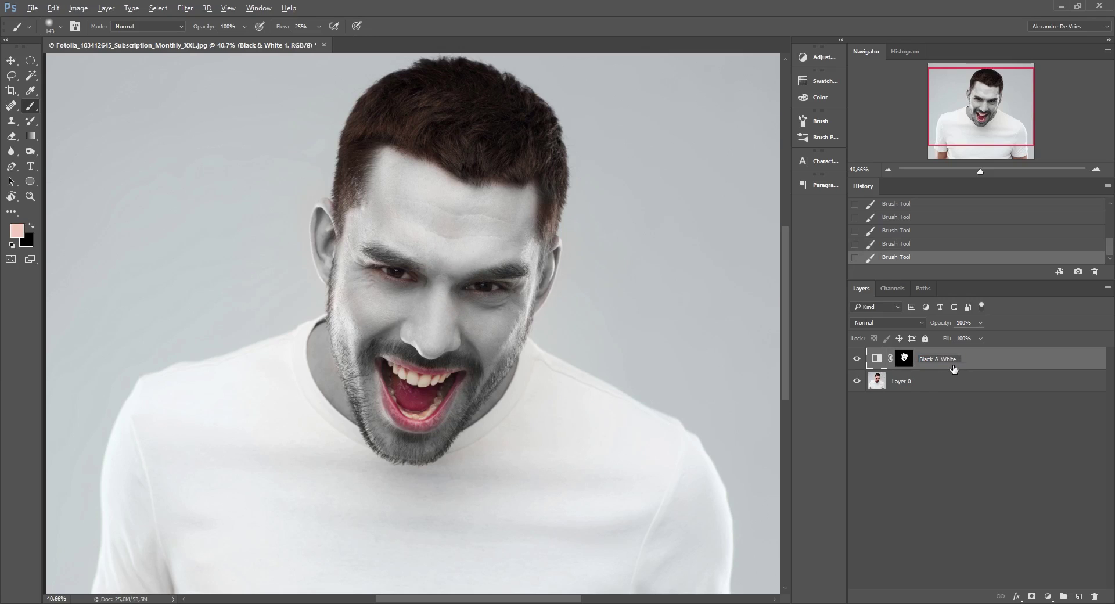
type("FACE")
key("Return")
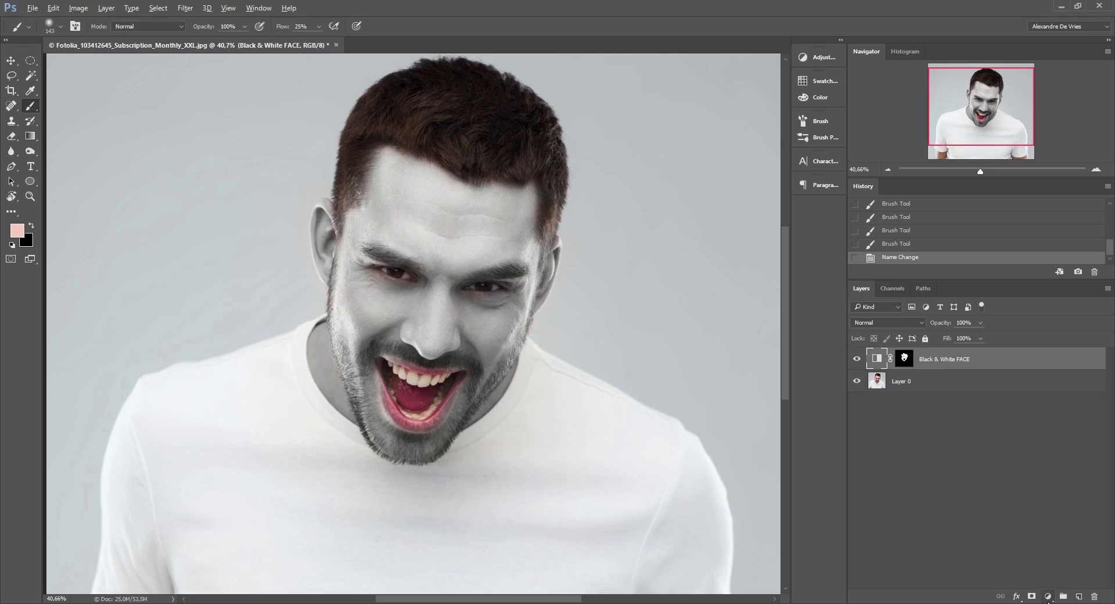
left_click(1048, 597)
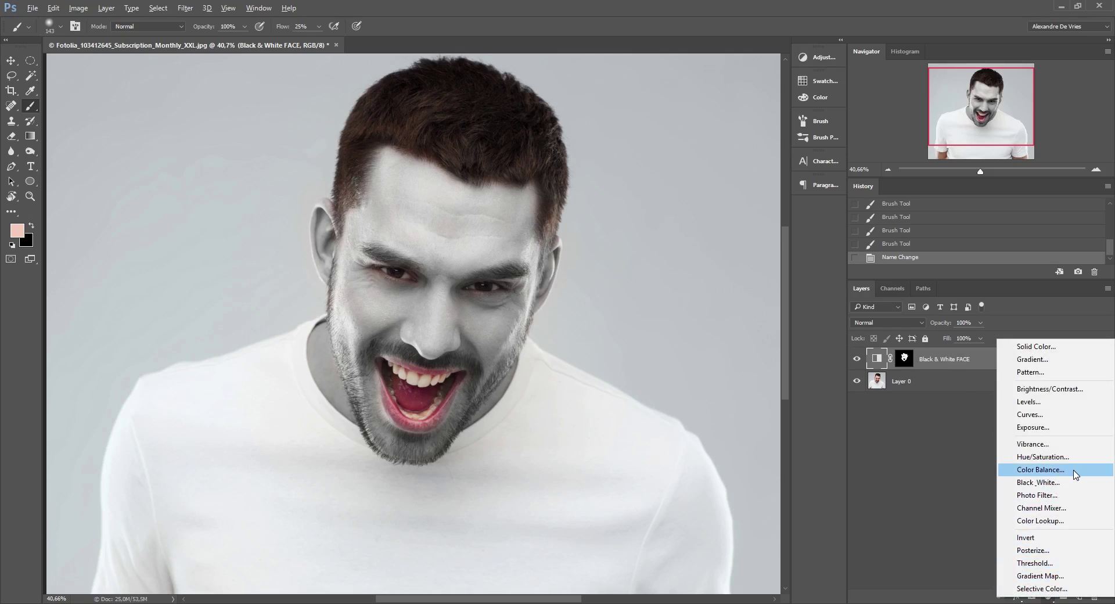
Add a Color Balance layer with Magenta/Green +50 and Yellow/Blue -50
left_click(1040, 469)
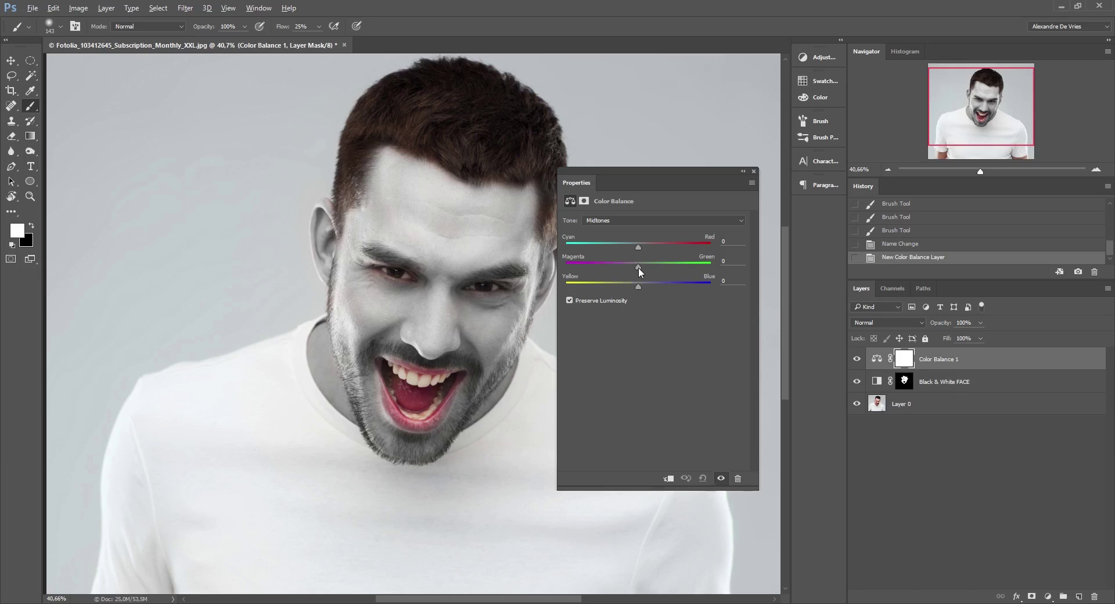
left_click_drag(639, 268, 646, 269)
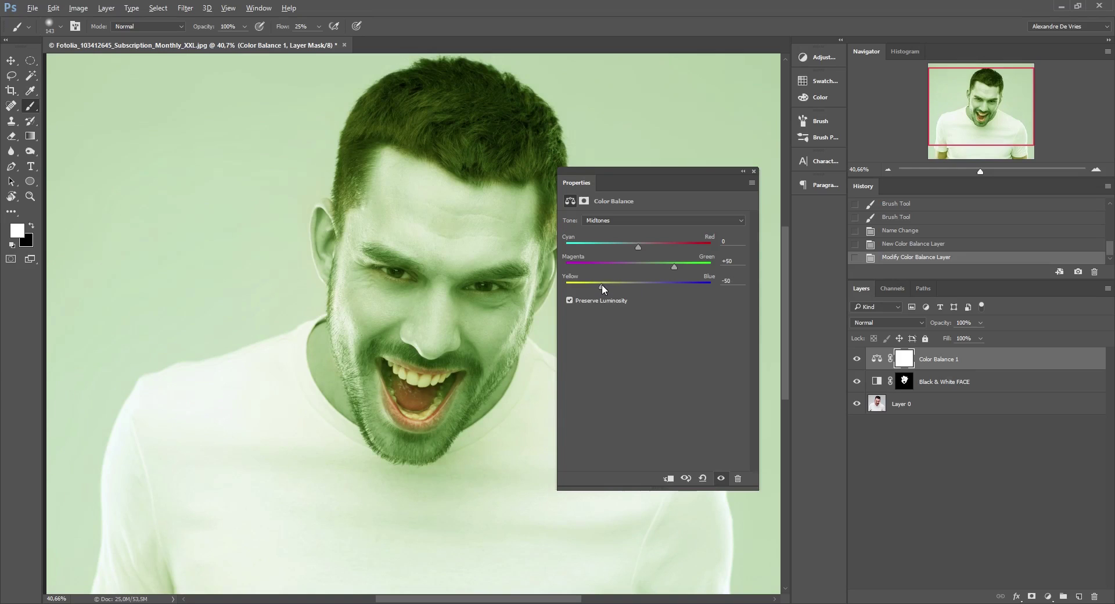
left_click_drag(657, 174, 670, 168)
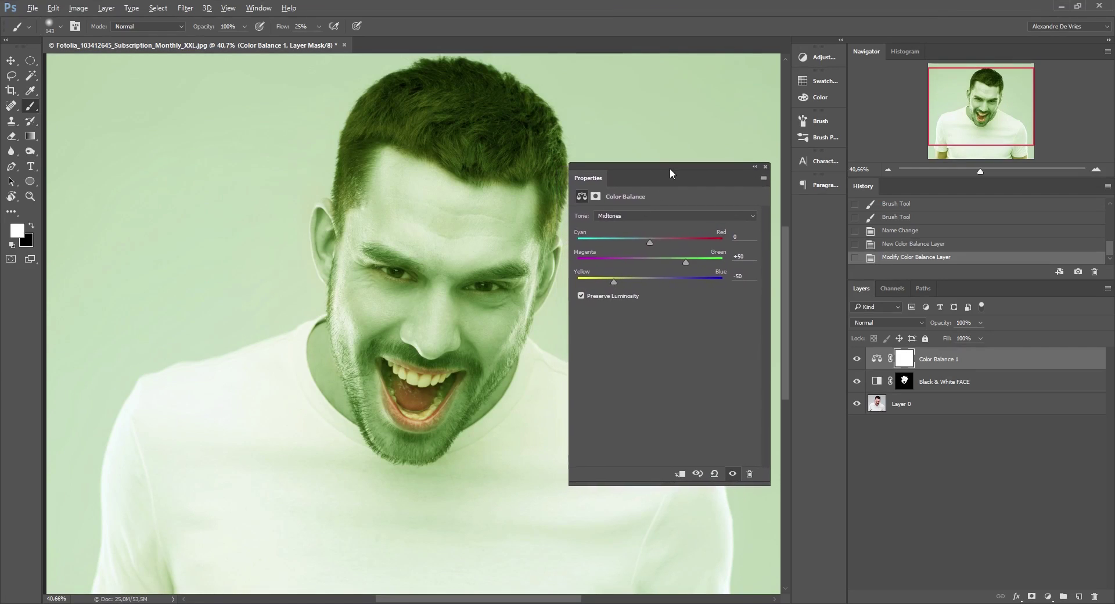
left_click(767, 167)
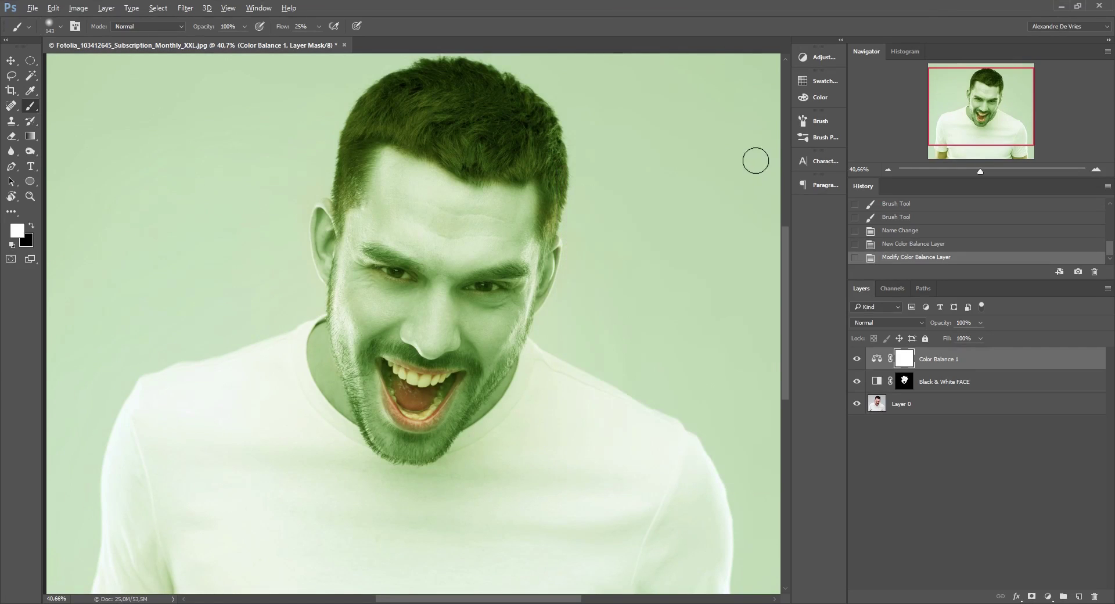
Invert the Color Balance mask to hide the green tint
left_click(15, 59)
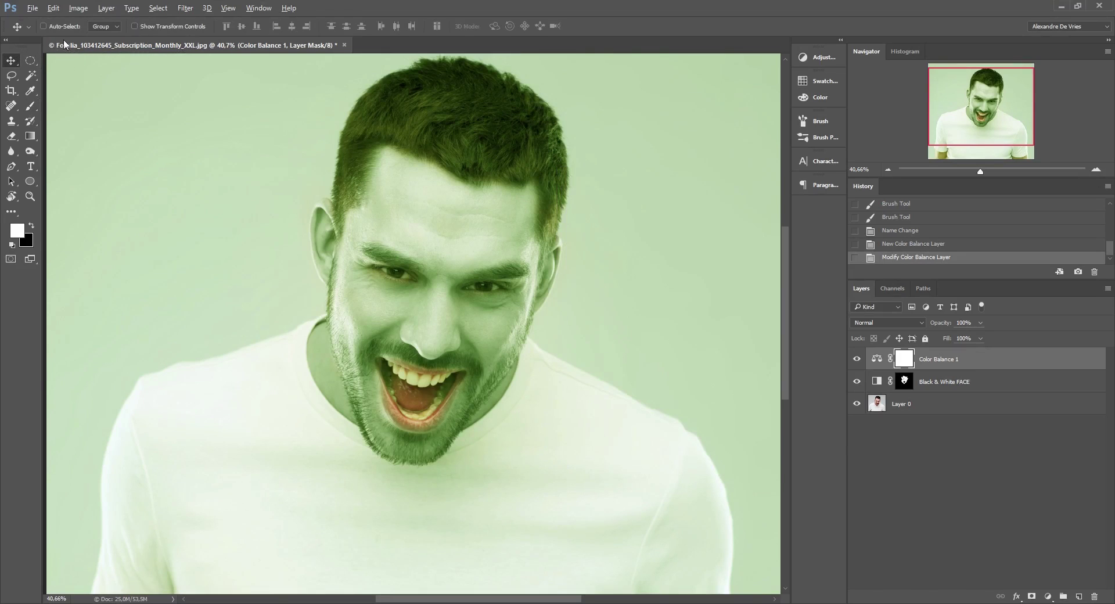
left_click(79, 8)
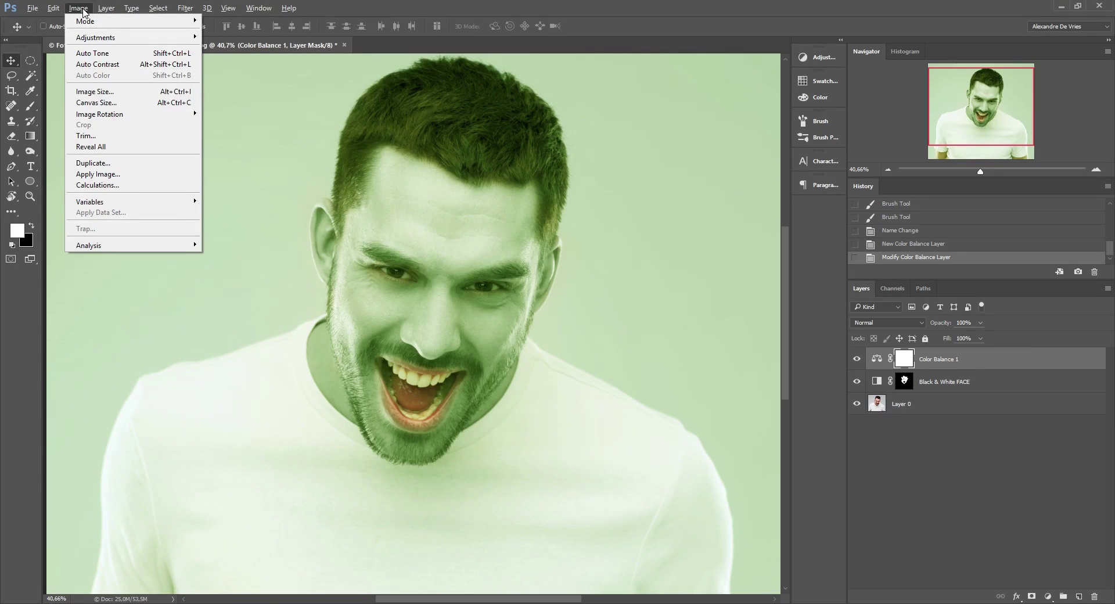
mouse_move(130, 37)
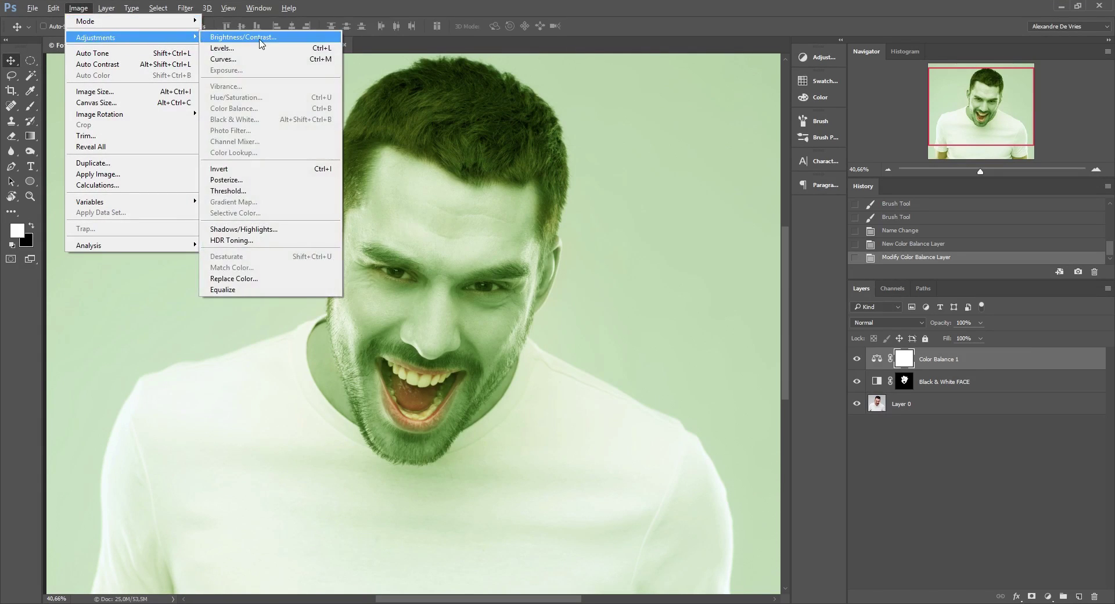
left_click(270, 173)
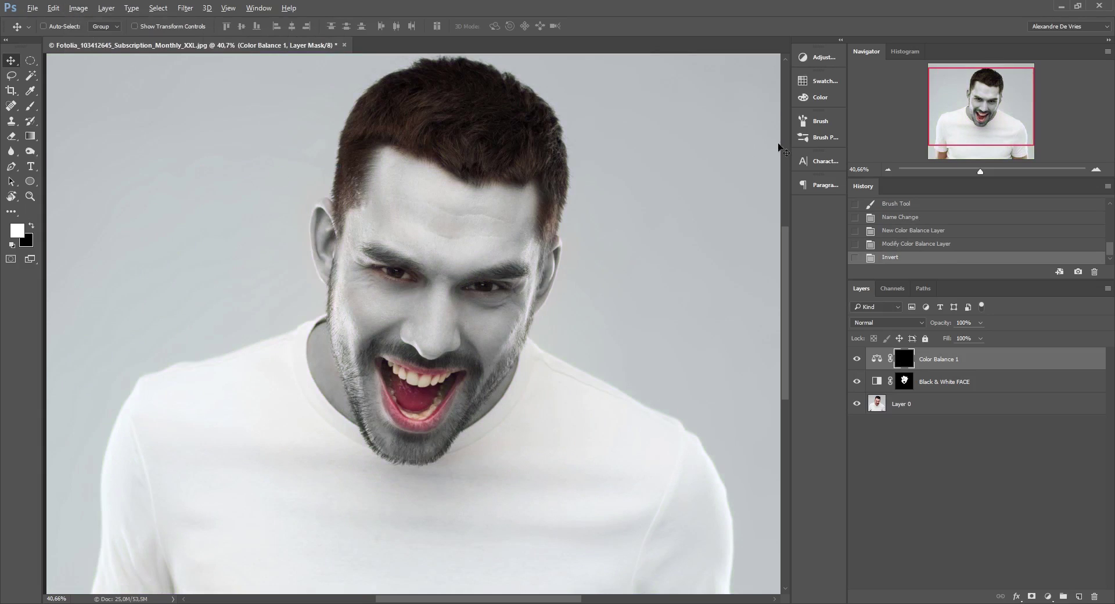
left_click_drag(972, 119, 973, 113)
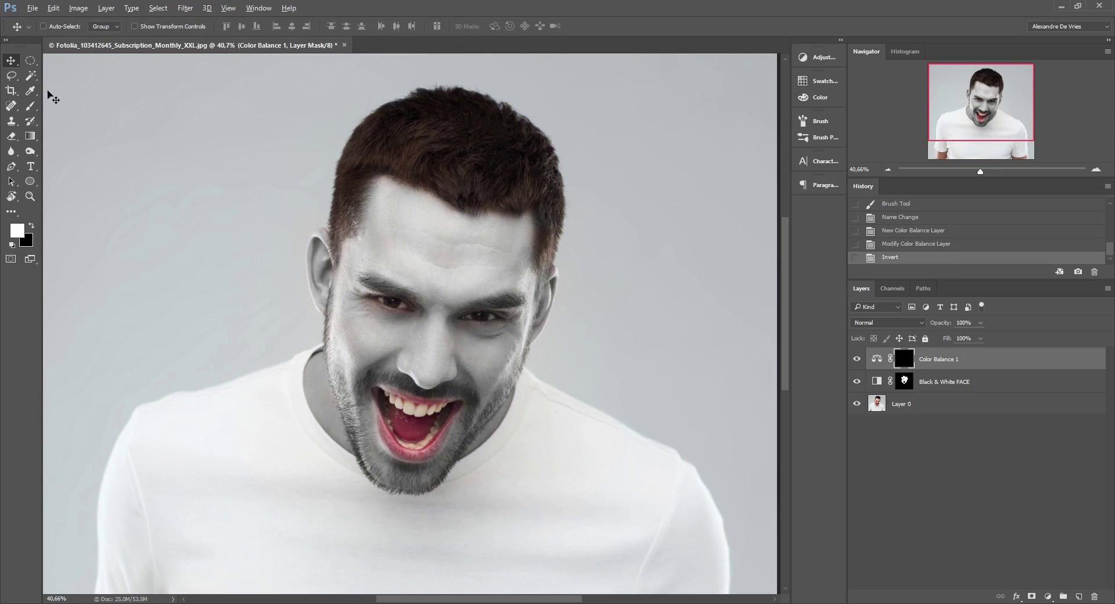
Select everything except the background and paint the green tint onto the hair
left_click(32, 75)
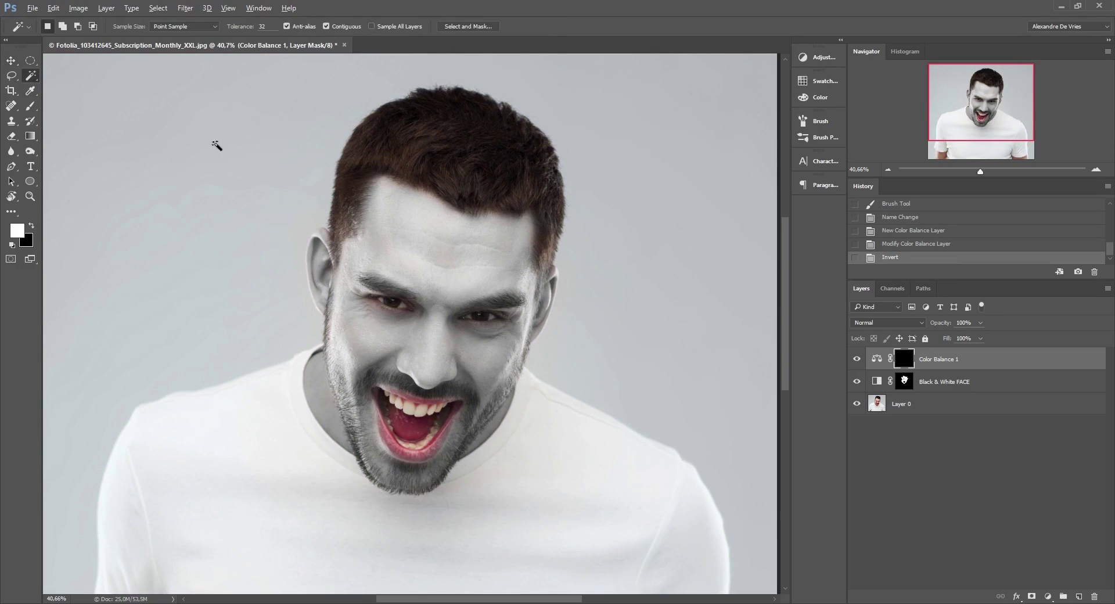
left_click(281, 122)
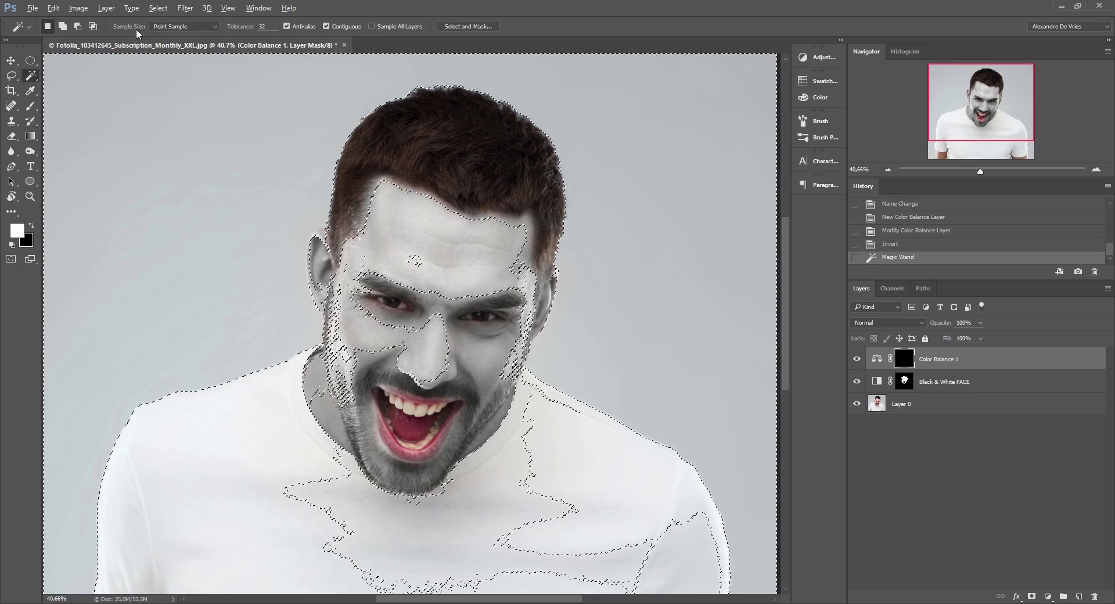
left_click(158, 7)
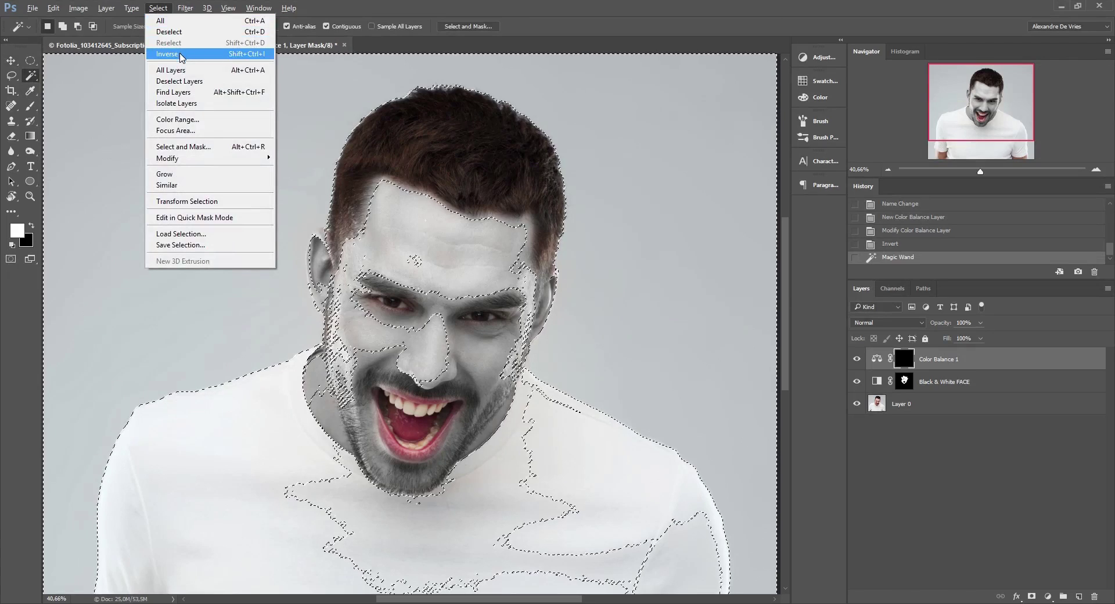
left_click(206, 55)
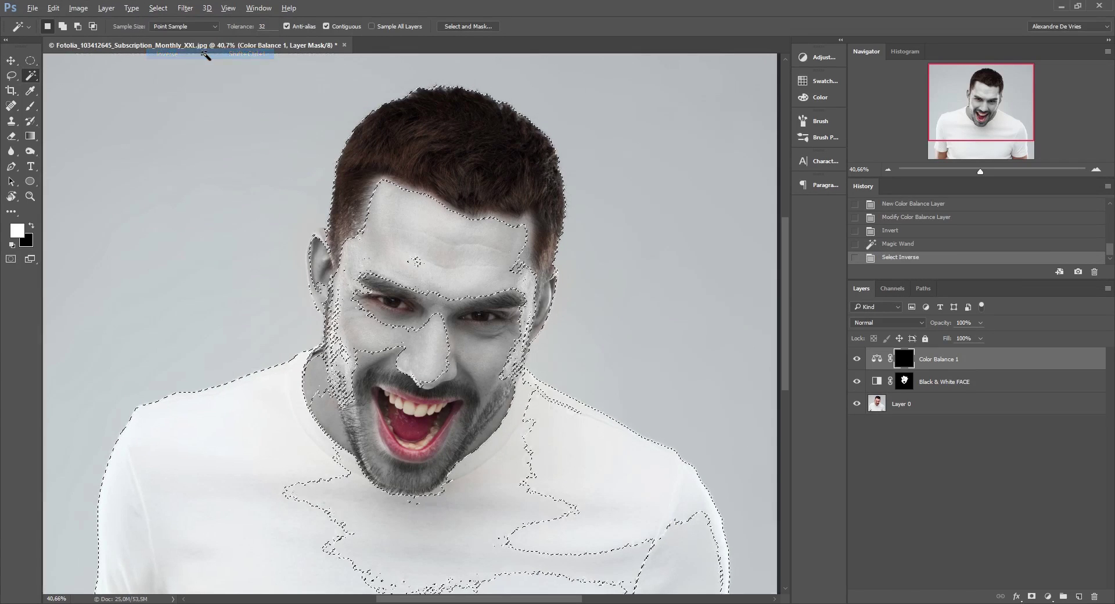
left_click(29, 108)
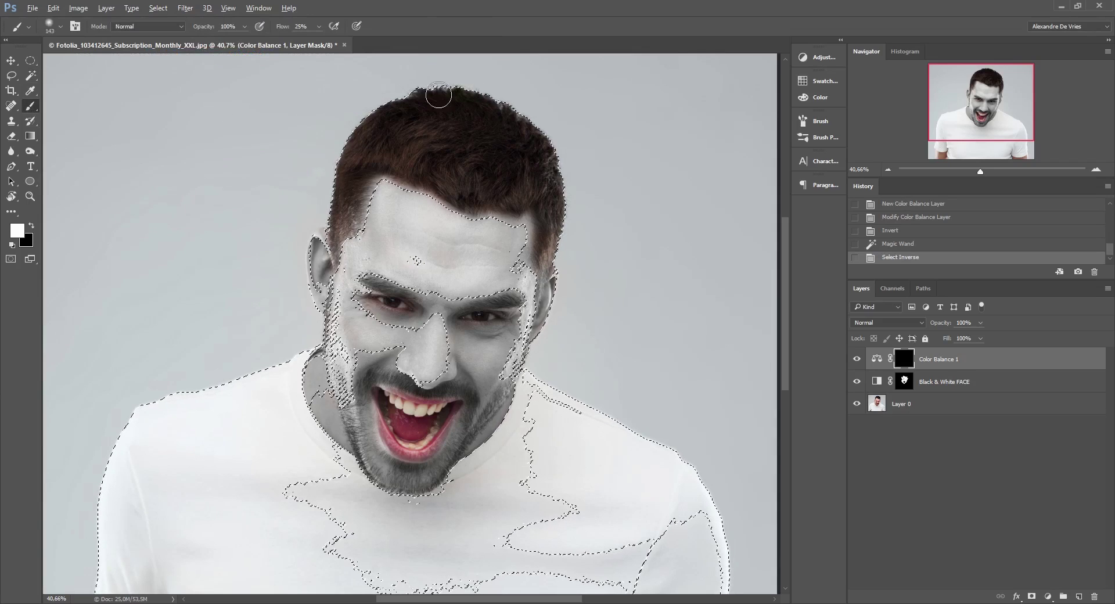
mouse_move(433, 93)
left_mouse_down()
mouse_move(356, 157)
mouse_move(331, 200)
mouse_move(340, 250)
mouse_move(385, 150)
mouse_move(487, 192)
mouse_move(530, 181)
mouse_move(478, 163)
mouse_move(473, 122)
mouse_move(450, 116)
mouse_move(500, 132)
mouse_move(544, 166)
mouse_move(496, 186)
mouse_move(522, 194)
mouse_move(490, 180)
mouse_move(546, 171)
mouse_move(546, 263)
mouse_move(526, 127)
mouse_move(508, 113)
mouse_move(448, 172)
mouse_move(392, 115)
mouse_move(428, 142)
left_mouse_up()
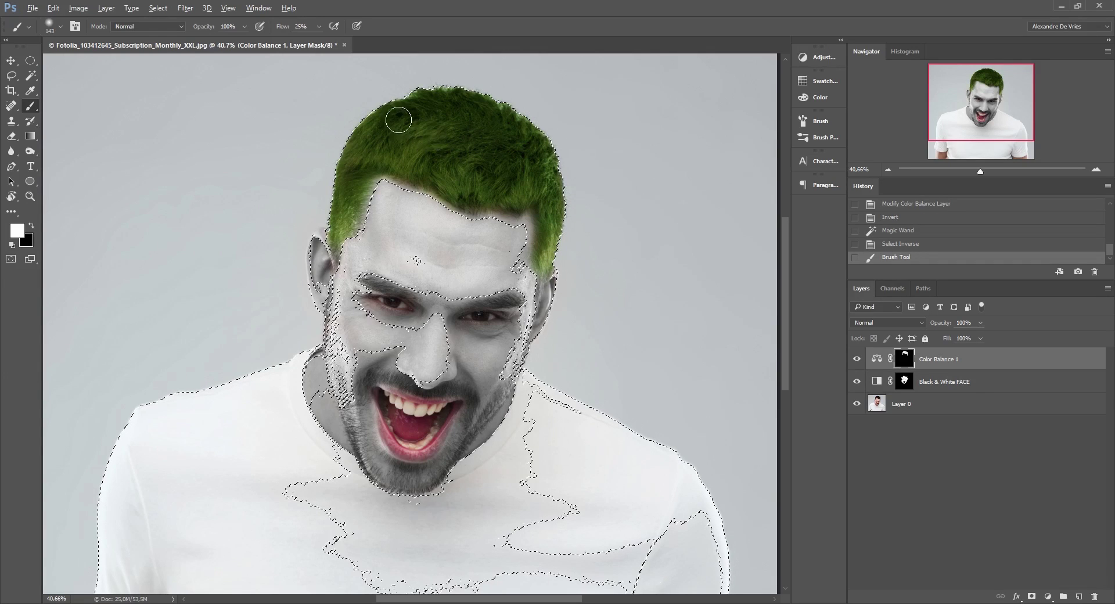
Deselect and rename the layer to 'Color Balance HAIR'
left_click(158, 8)
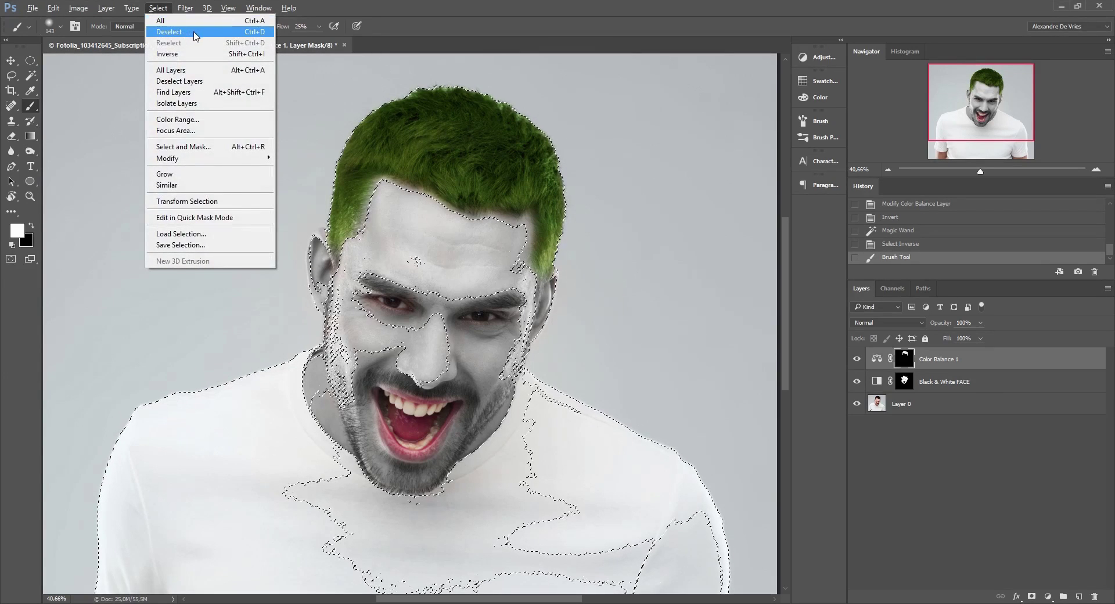
left_click(171, 32)
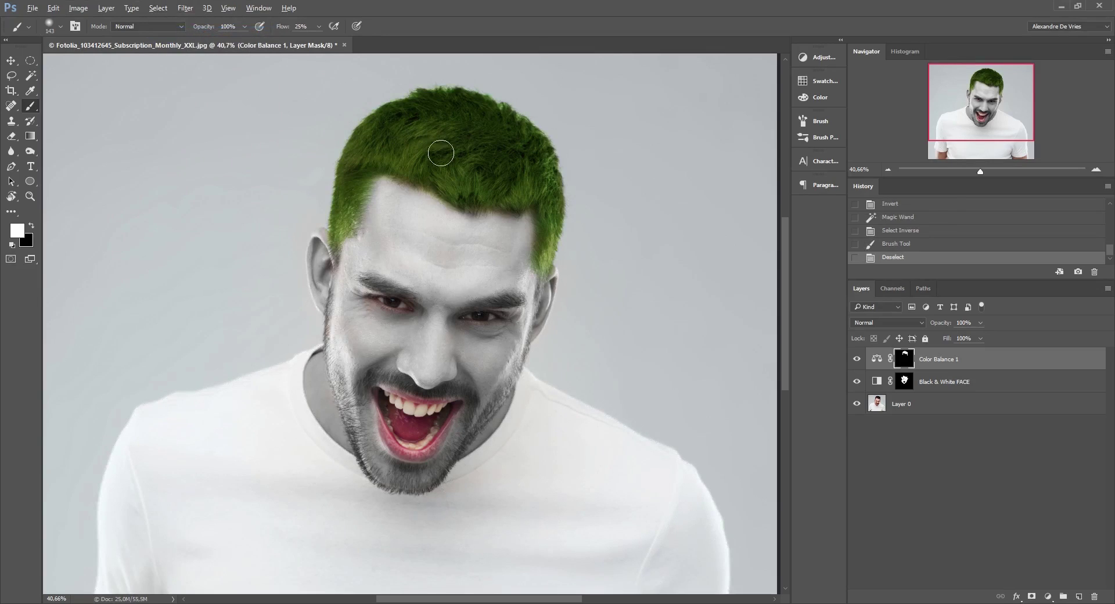
left_click_drag(980, 172, 978, 172)
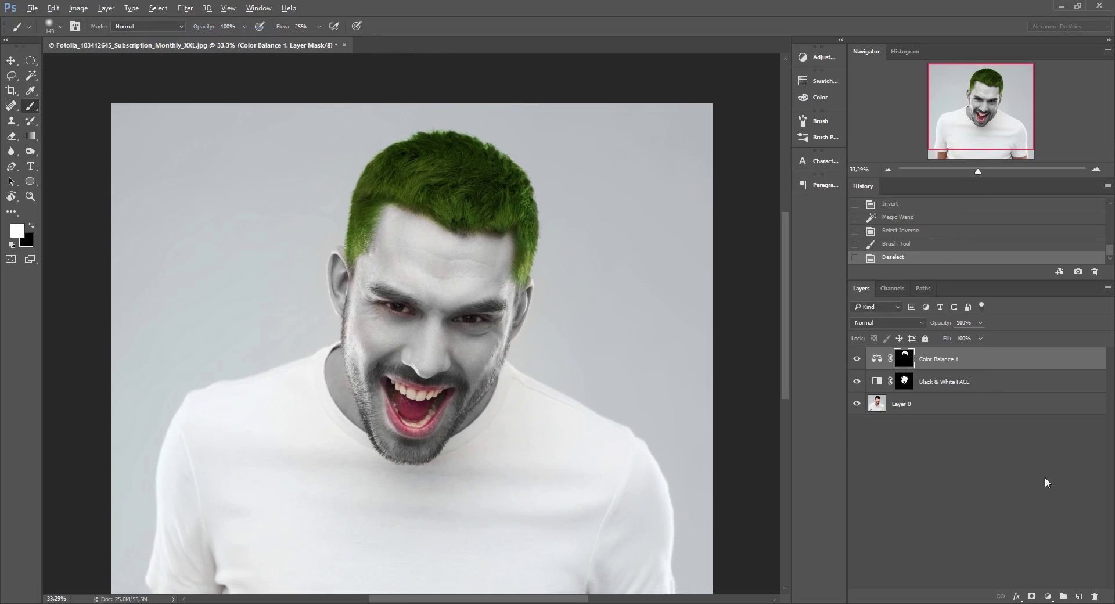
double_click(957, 360)
type("HAIR")
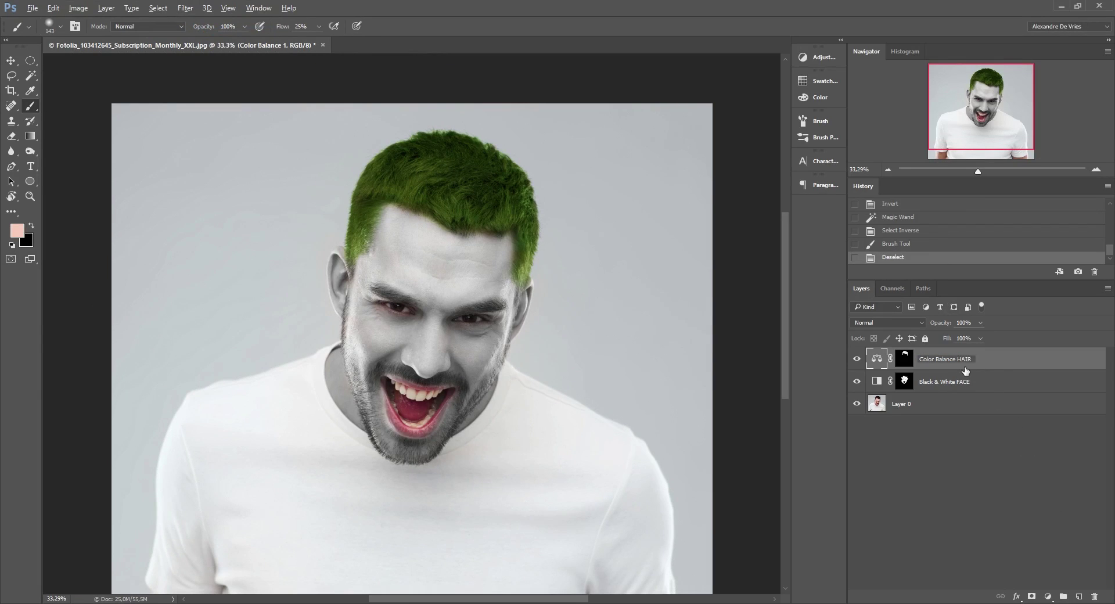
key("Return")
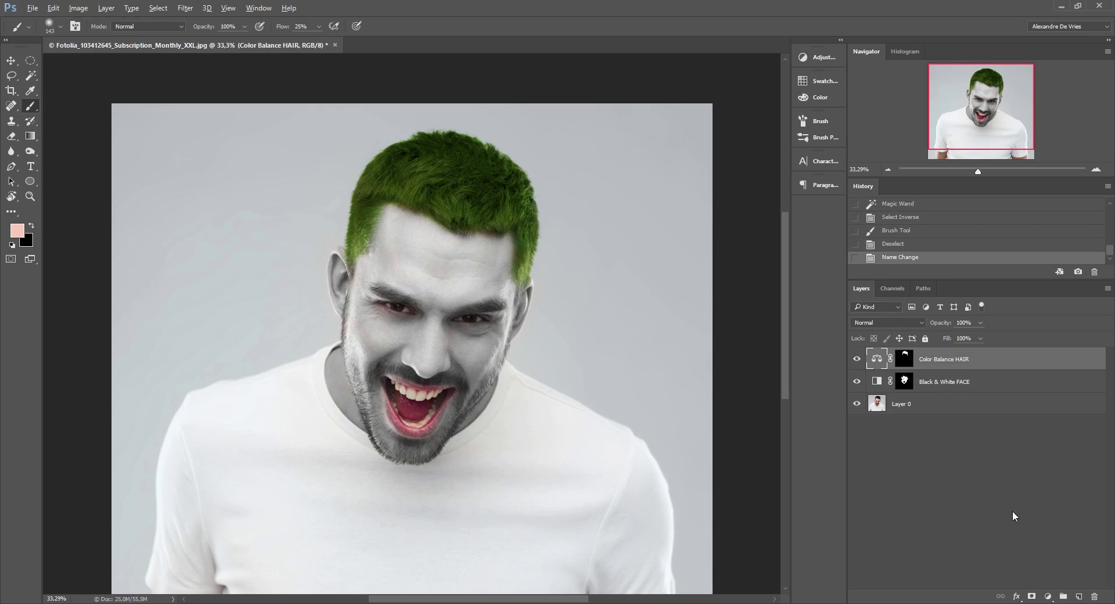
Add a colorized Hue/Saturation layer with Hue 0, Saturation 80, Lightness -25
left_click(1049, 597)
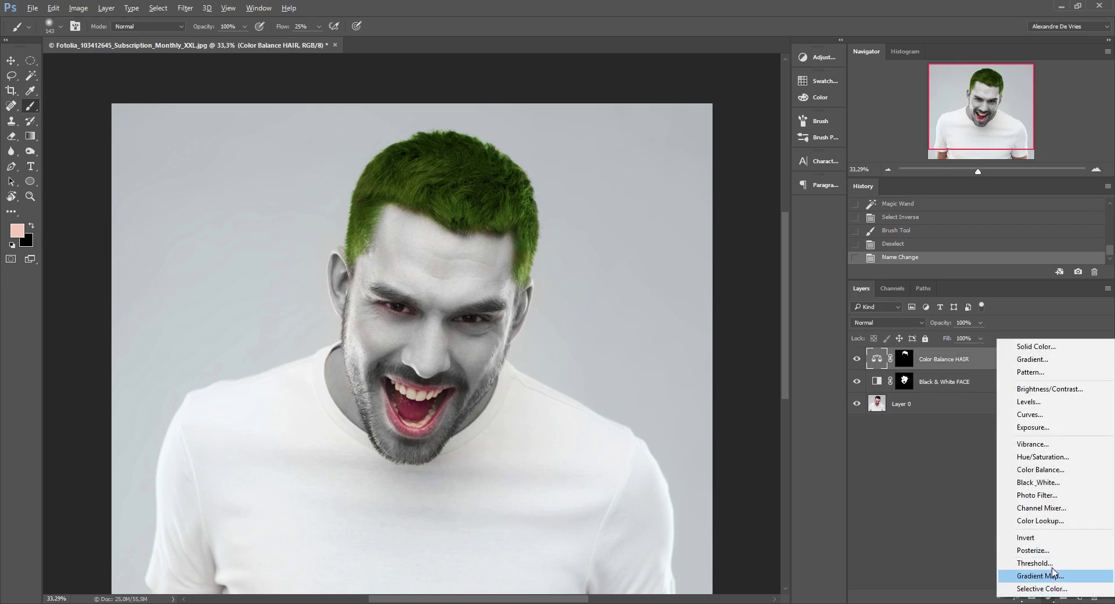
left_click(1085, 461)
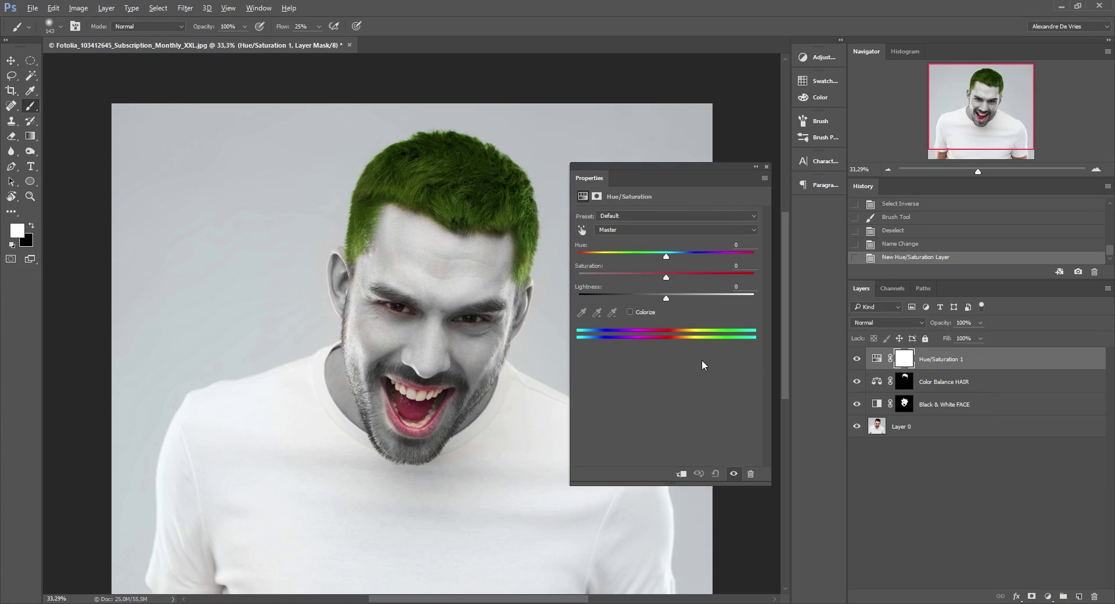
left_click(630, 312)
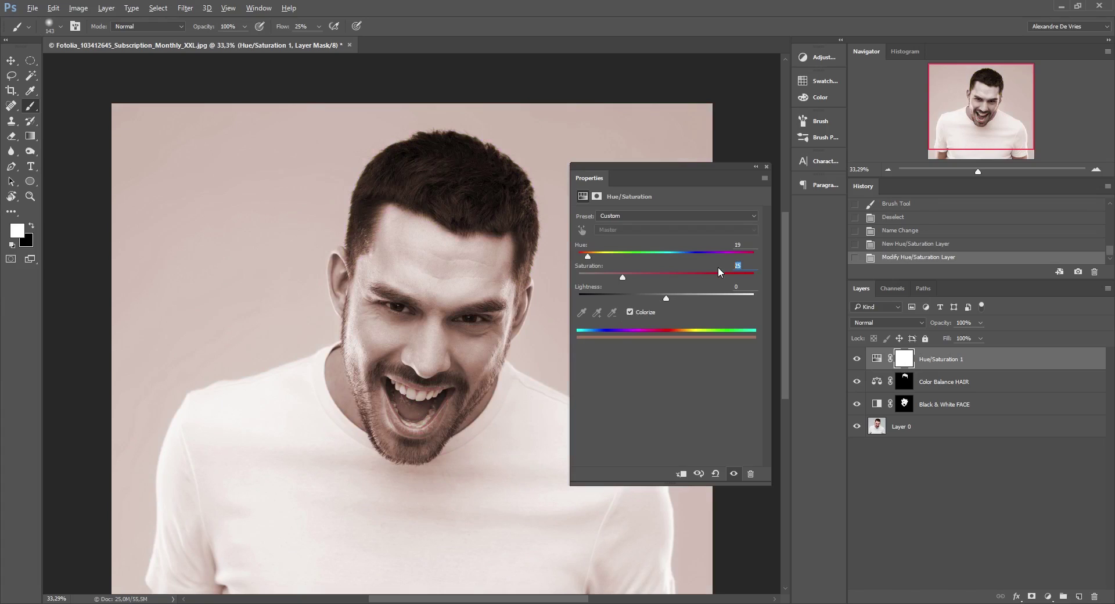
type("80")
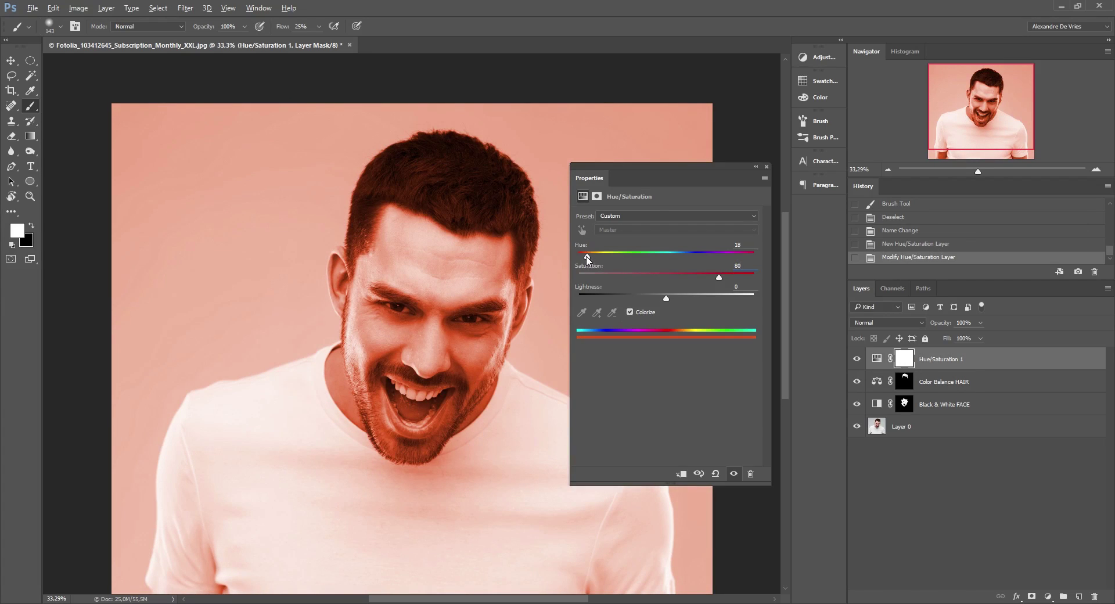
left_click_drag(588, 260, 577, 261)
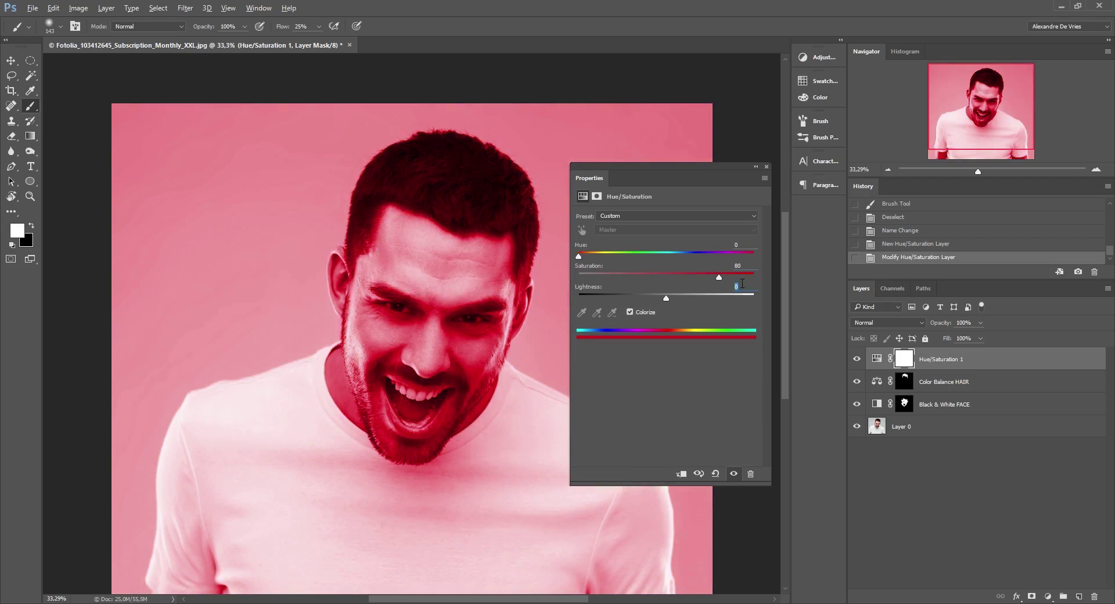
type("-25")
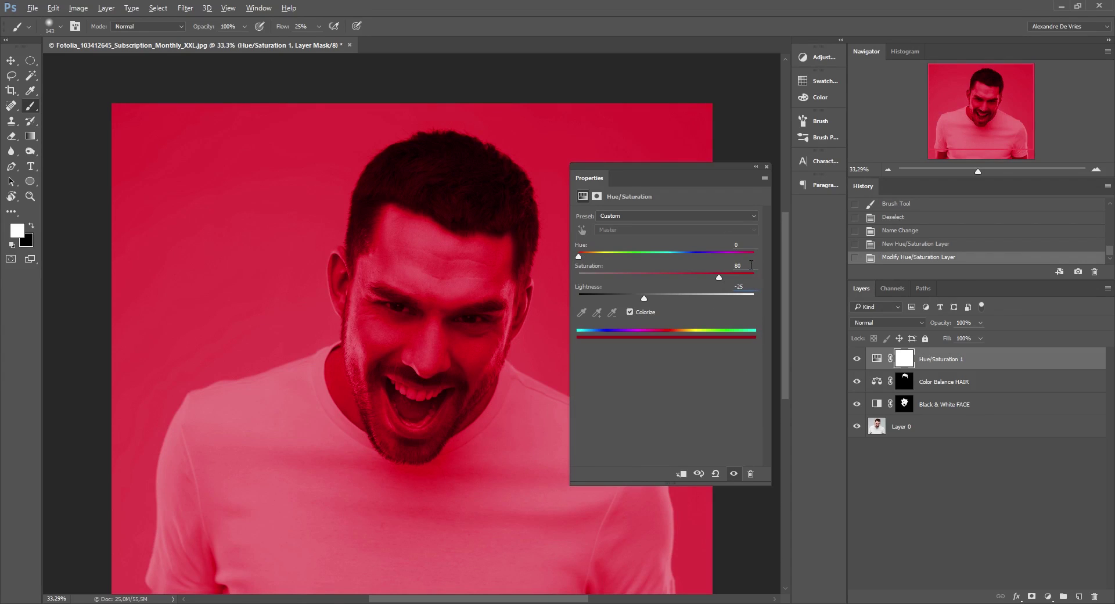
left_click(767, 167)
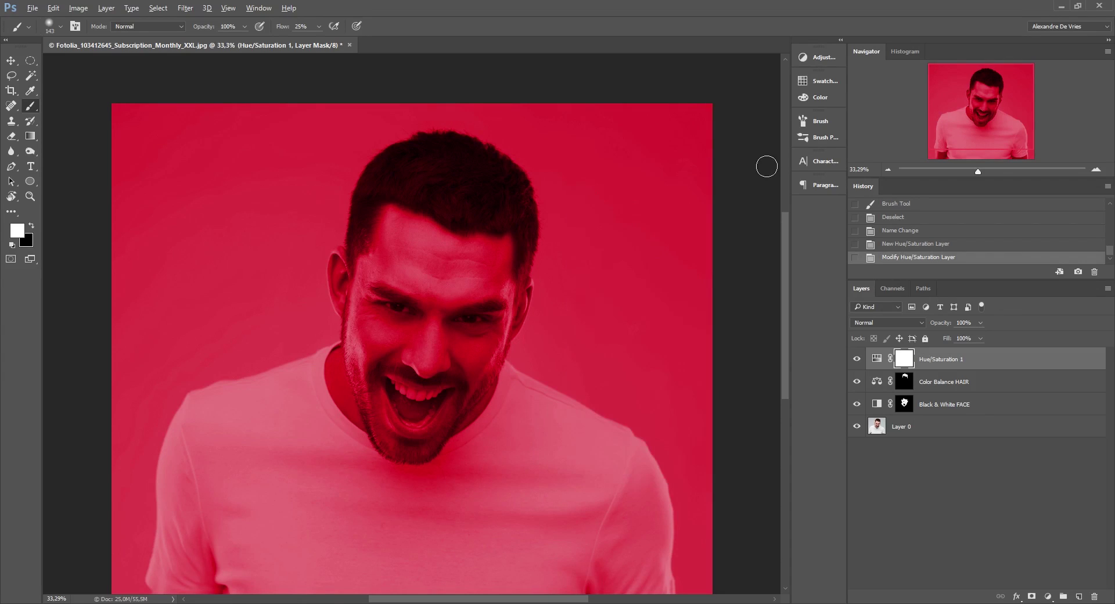
left_click(78, 8)
mouse_move(131, 37)
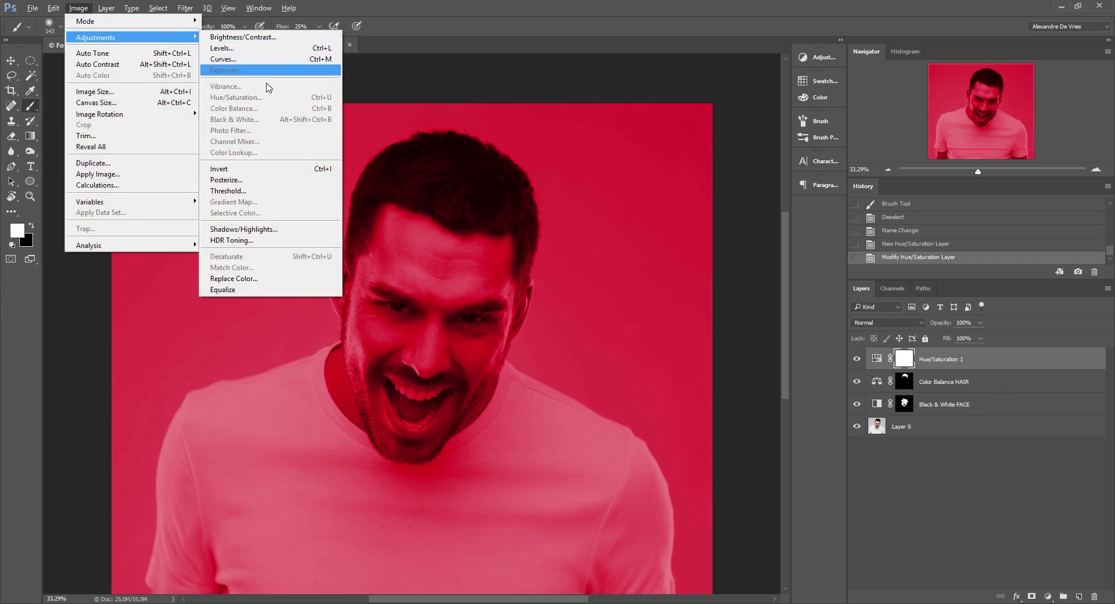
Invert the red tint's mask to black and set a 39 px brush with 15% flow
left_click(283, 172)
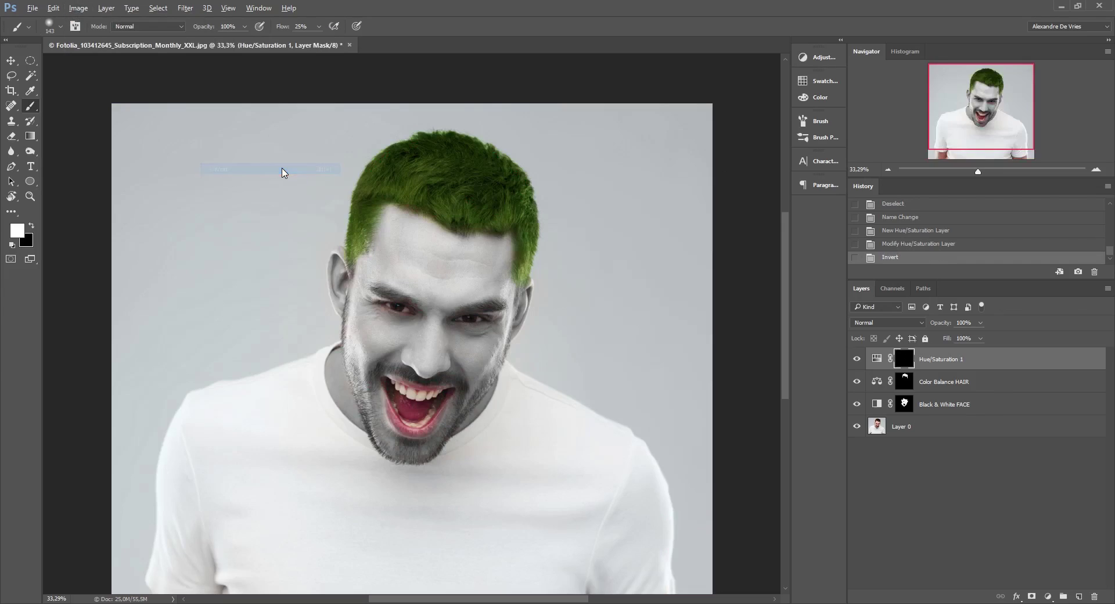
left_click_drag(980, 148, 982, 175)
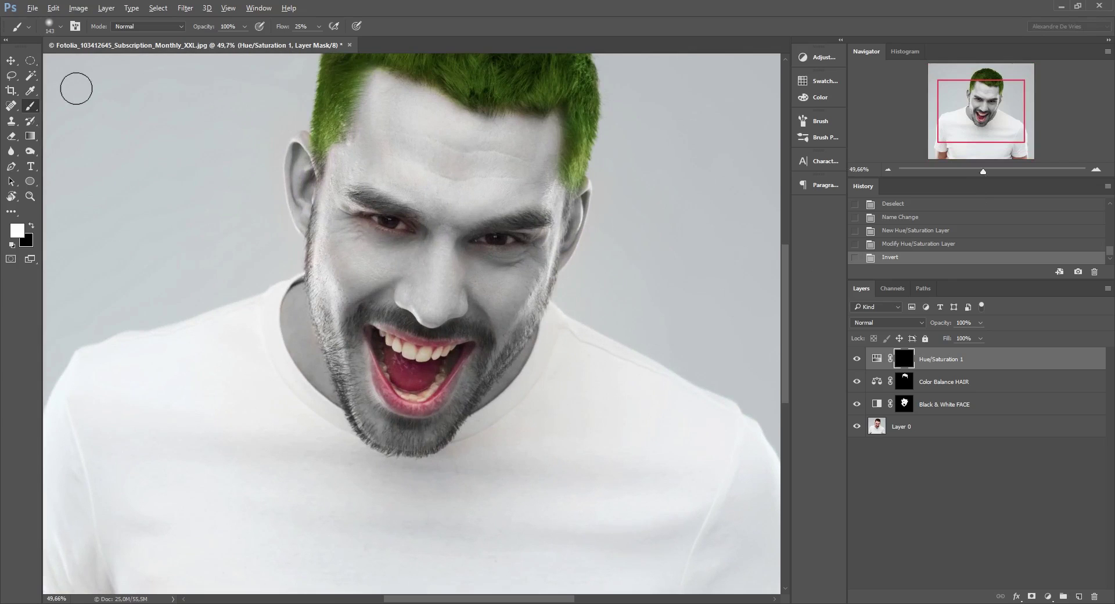
left_click(61, 26)
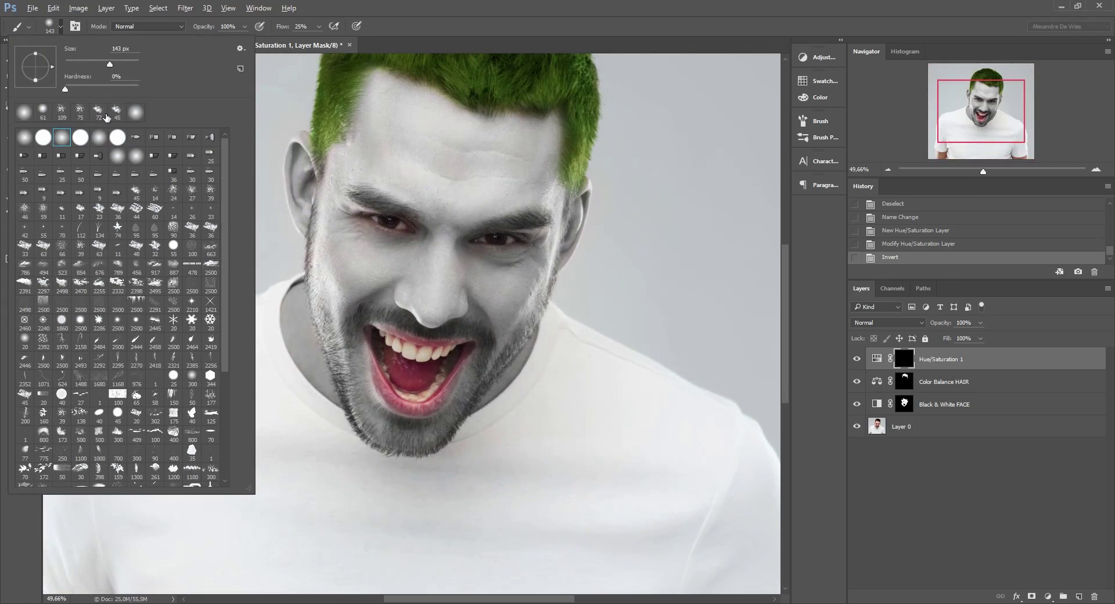
left_click(210, 194)
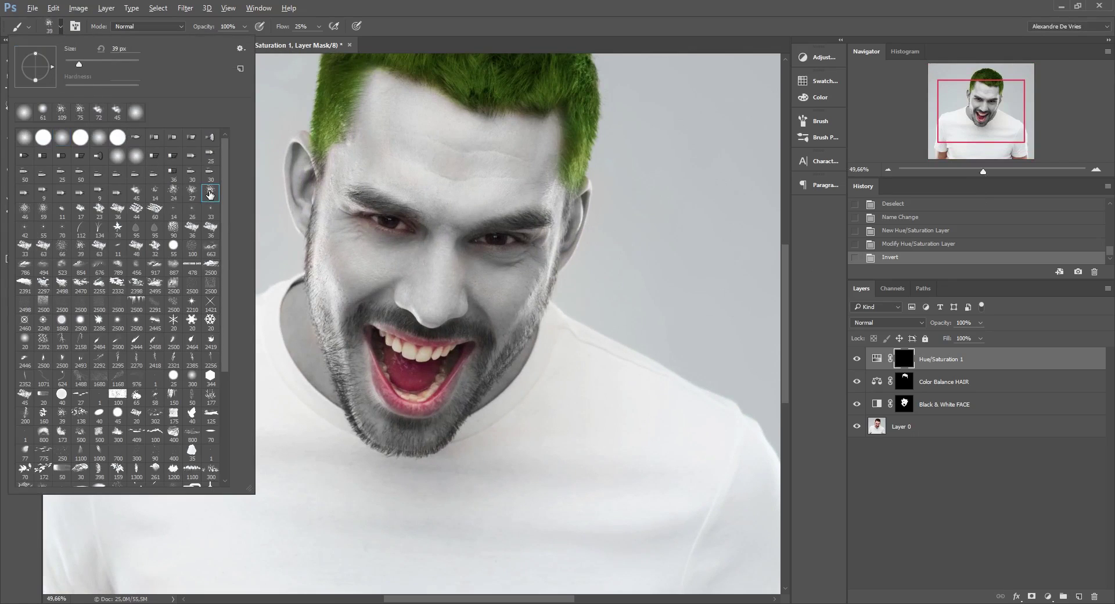
left_click(309, 27)
type("1")
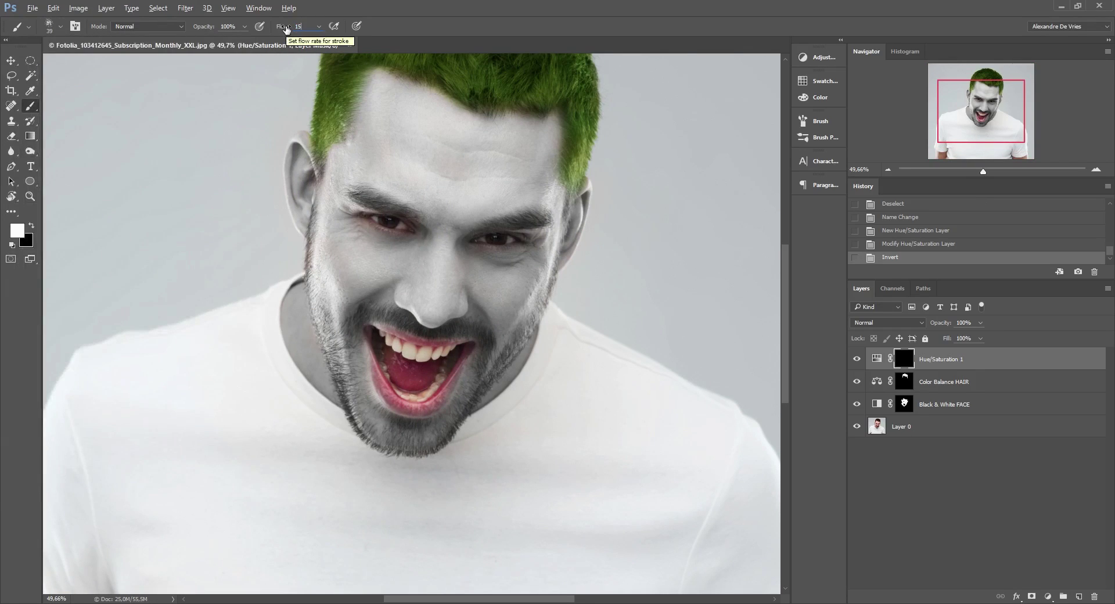
type("5")
key("Return")
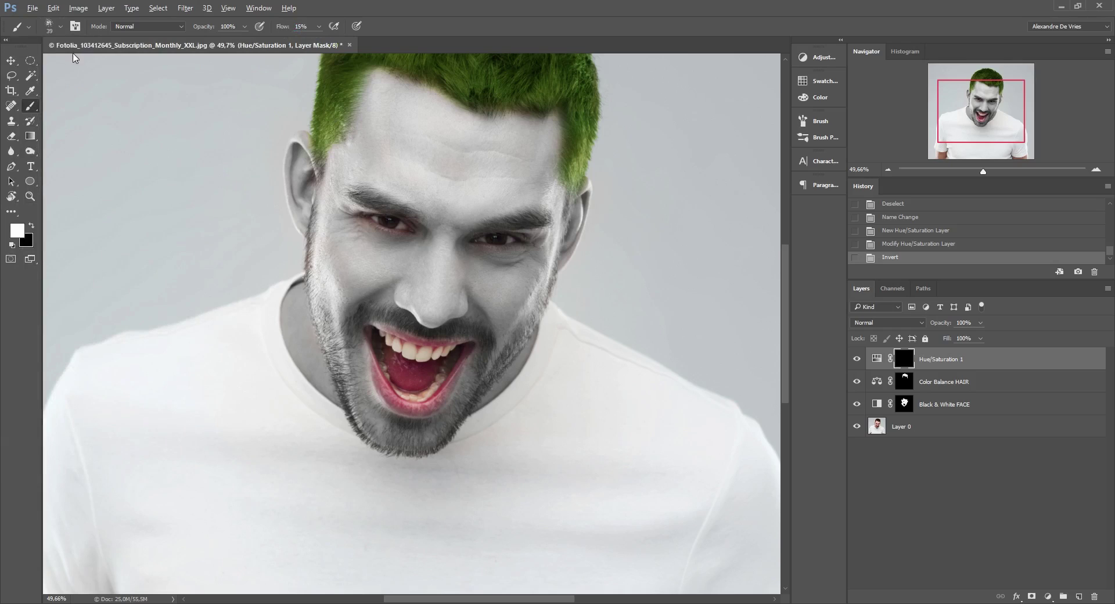
left_click(62, 29)
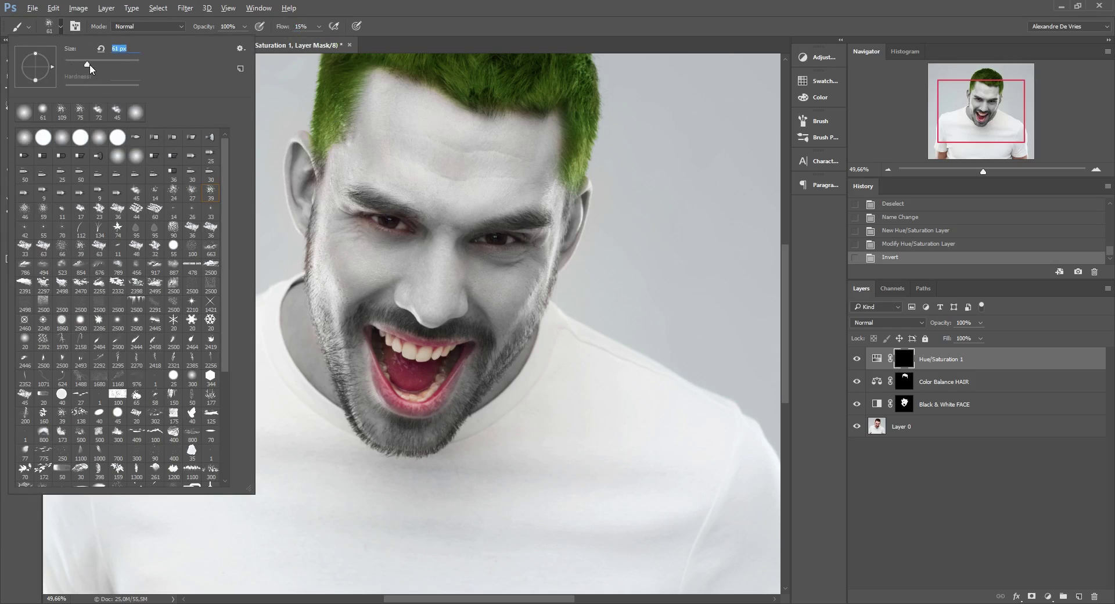
key("Return")
Paint the red back around the mouth and left cheek, then set a soft round 99 px brush
left_click_drag(343, 284, 369, 366)
mouse_move(366, 316)
left_mouse_down()
mouse_move(404, 416)
mouse_move(363, 407)
mouse_move(329, 315)
mouse_move(343, 291)
mouse_move(363, 285)
mouse_move(370, 304)
mouse_move(328, 287)
mouse_move(427, 336)
mouse_move(409, 322)
mouse_move(447, 334)
mouse_move(421, 324)
mouse_move(444, 334)
mouse_move(479, 326)
mouse_move(446, 328)
mouse_move(480, 311)
mouse_move(496, 325)
mouse_move(416, 327)
mouse_move(404, 309)
mouse_move(386, 311)
mouse_move(514, 338)
mouse_move(462, 378)
mouse_move(436, 424)
mouse_move(415, 427)
mouse_move(439, 397)
left_mouse_up()
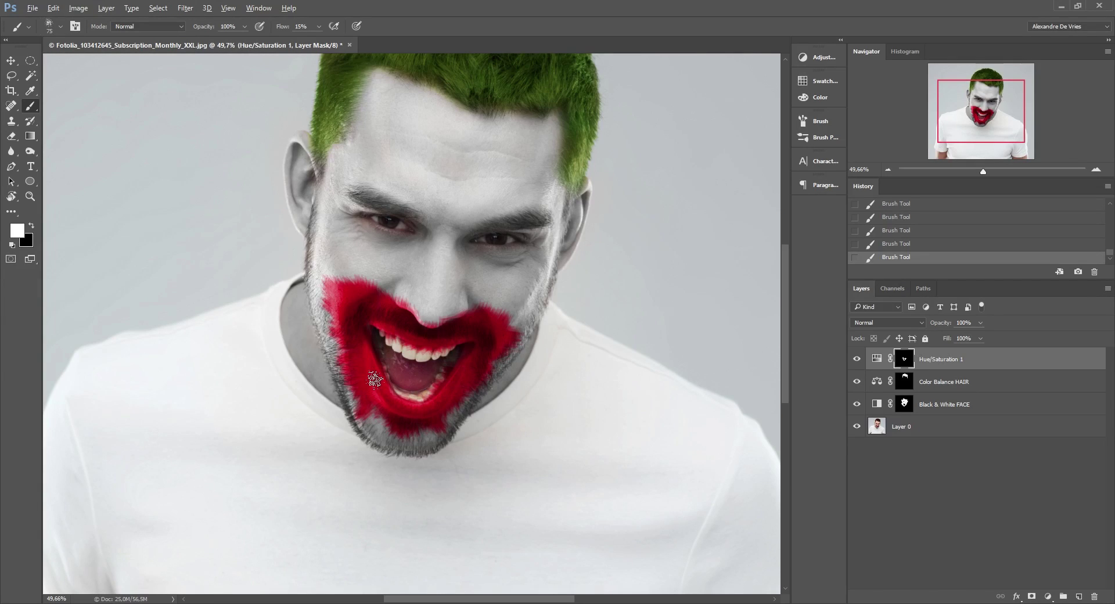
left_click(61, 26)
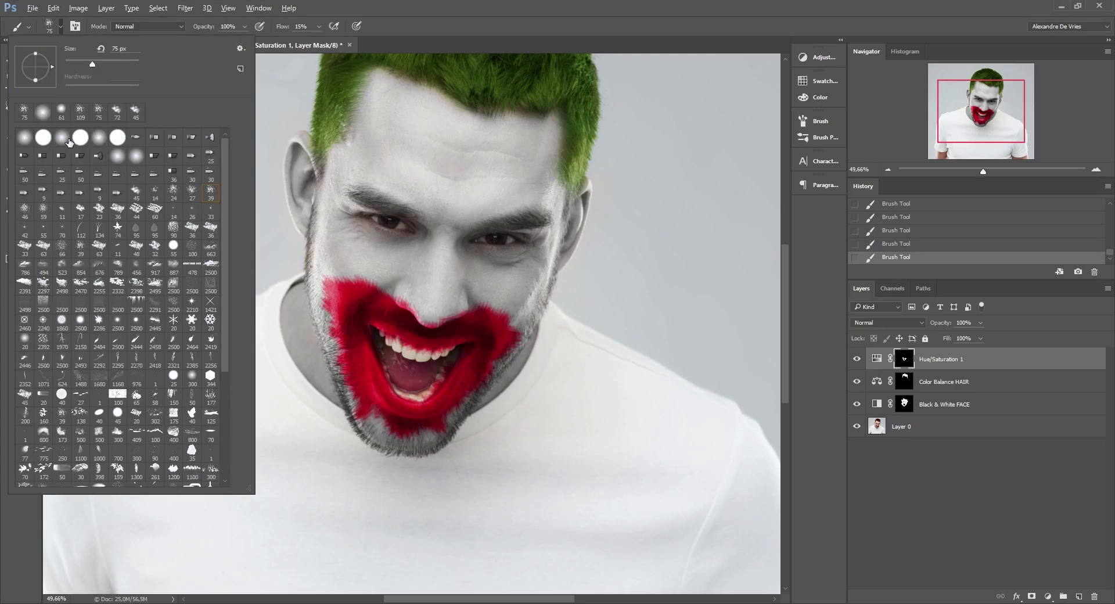
left_click(67, 139)
key("Return")
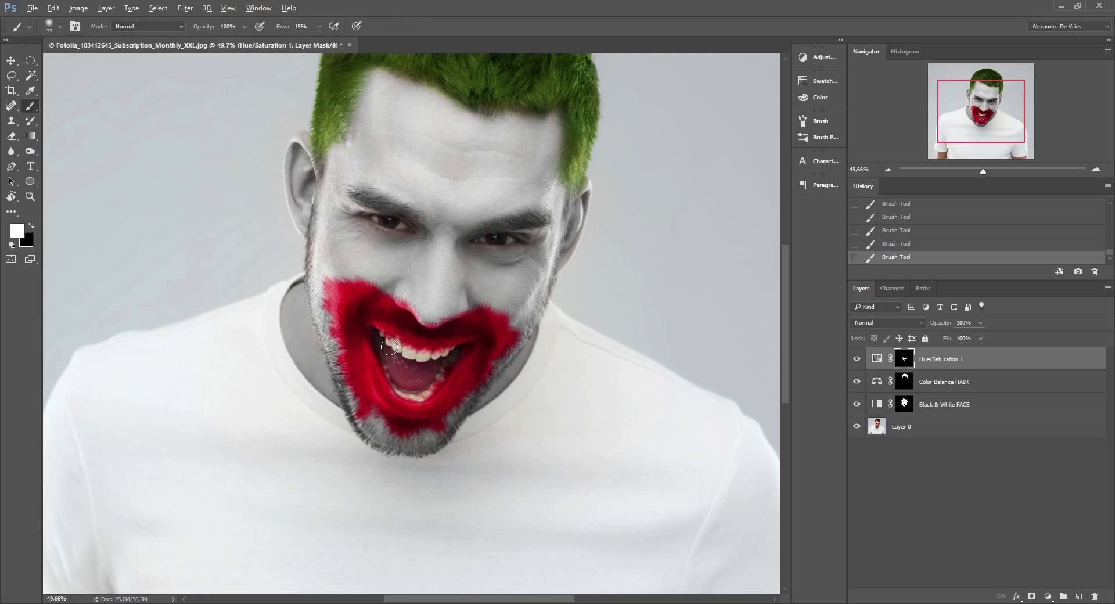
left_click(62, 26)
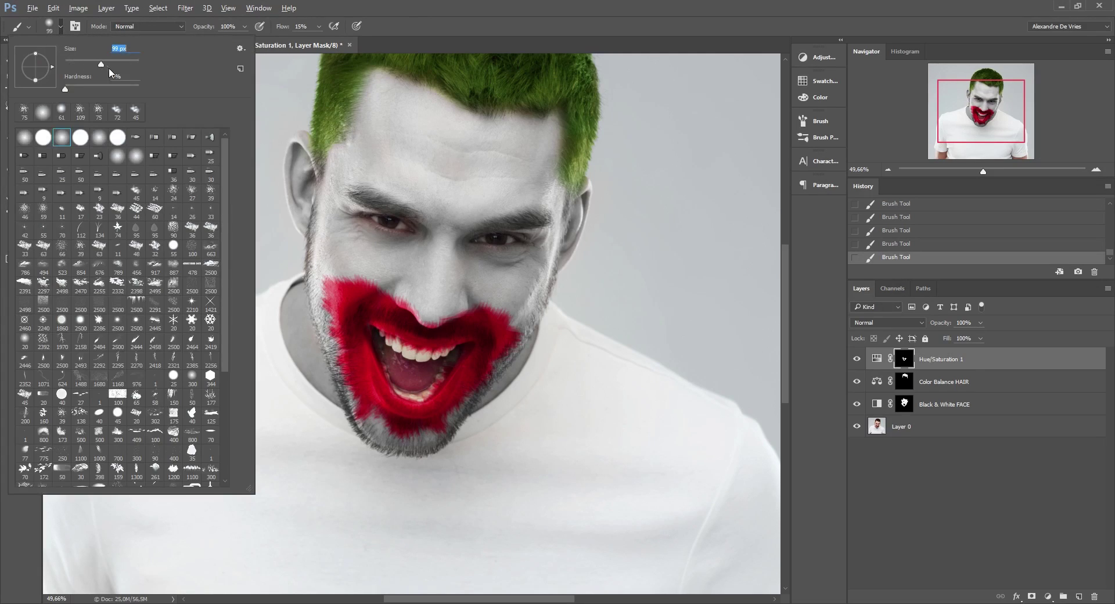
key("Return")
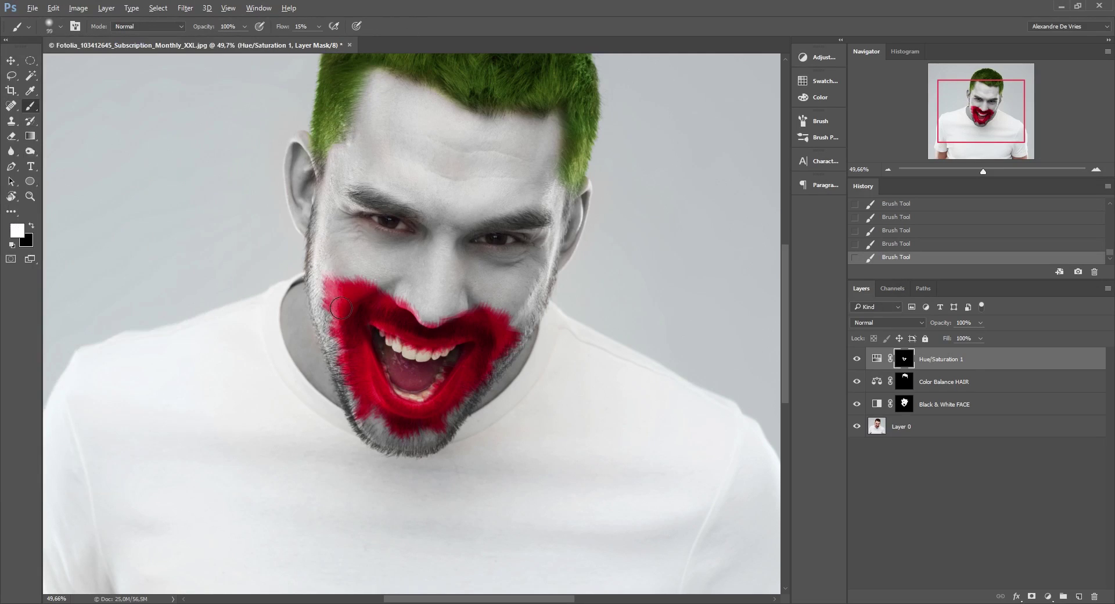
Extend the red smear over both cheeks and the jaw, then zoom to 100%
mouse_move(334, 285)
left_mouse_down()
mouse_move(343, 284)
mouse_move(357, 398)
mouse_move(395, 426)
left_mouse_up()
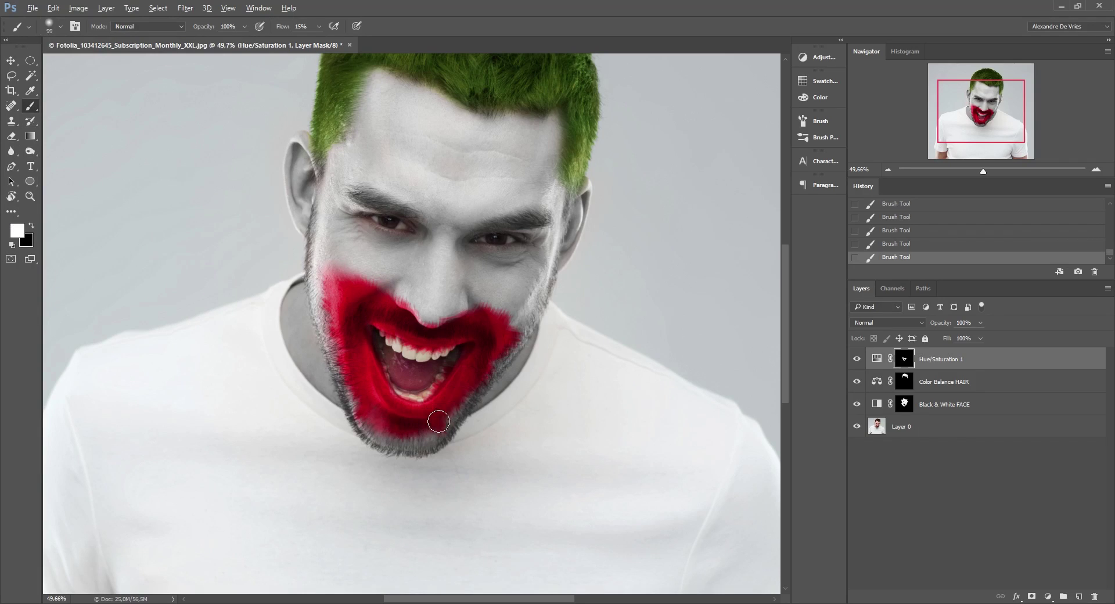
mouse_move(520, 324)
left_mouse_down()
mouse_move(511, 317)
mouse_move(526, 306)
mouse_move(503, 306)
mouse_move(480, 326)
left_mouse_up()
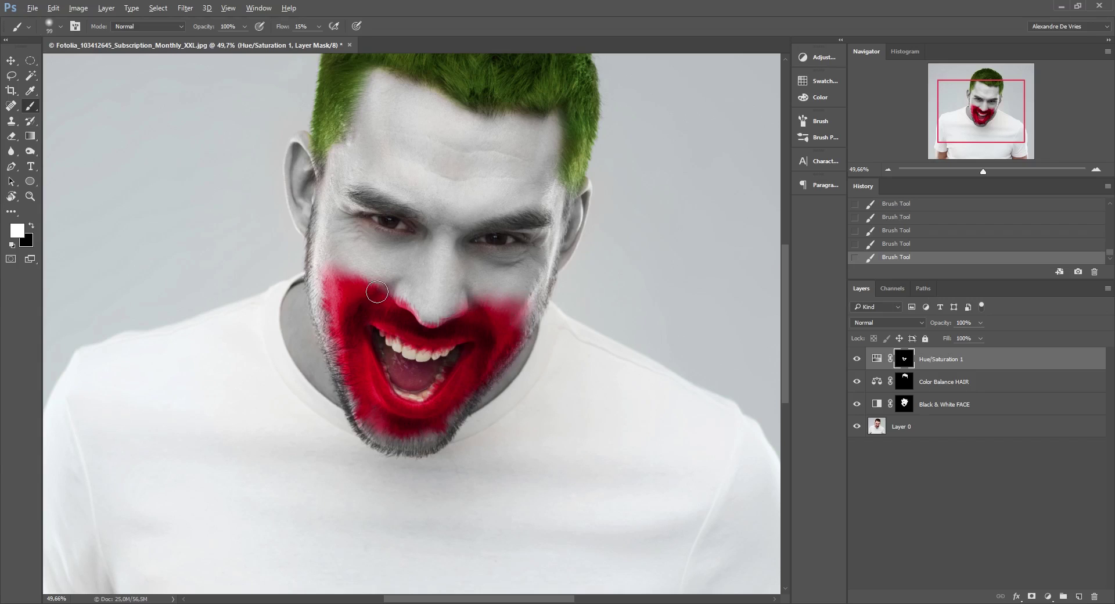
mouse_move(336, 264)
left_mouse_down()
mouse_move(332, 333)
mouse_move(368, 397)
mouse_move(397, 431)
mouse_move(407, 426)
left_mouse_up()
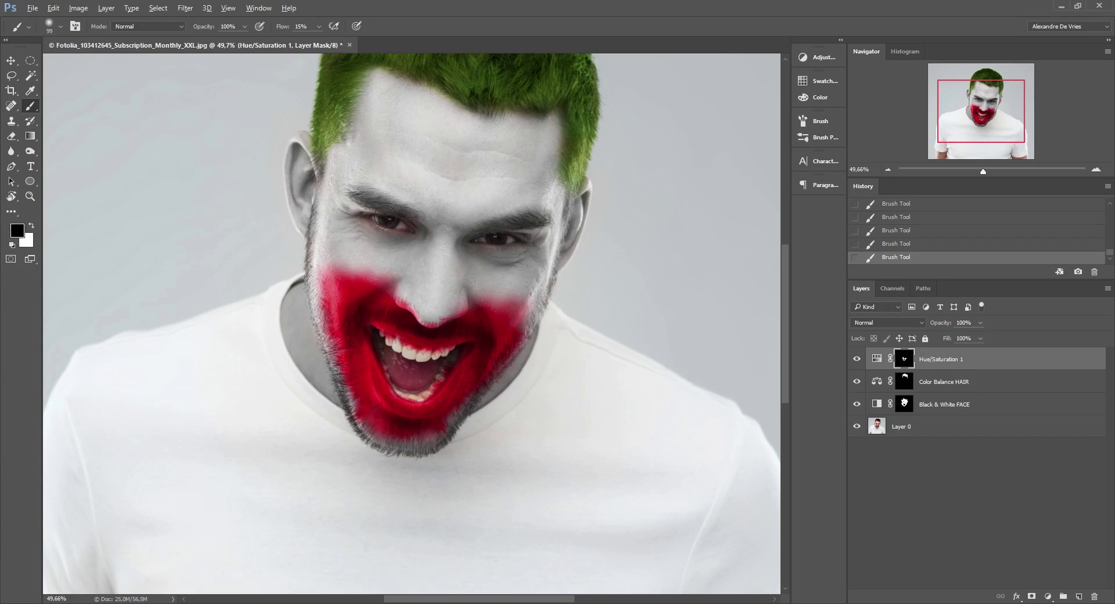
left_click_drag(982, 173, 993, 172)
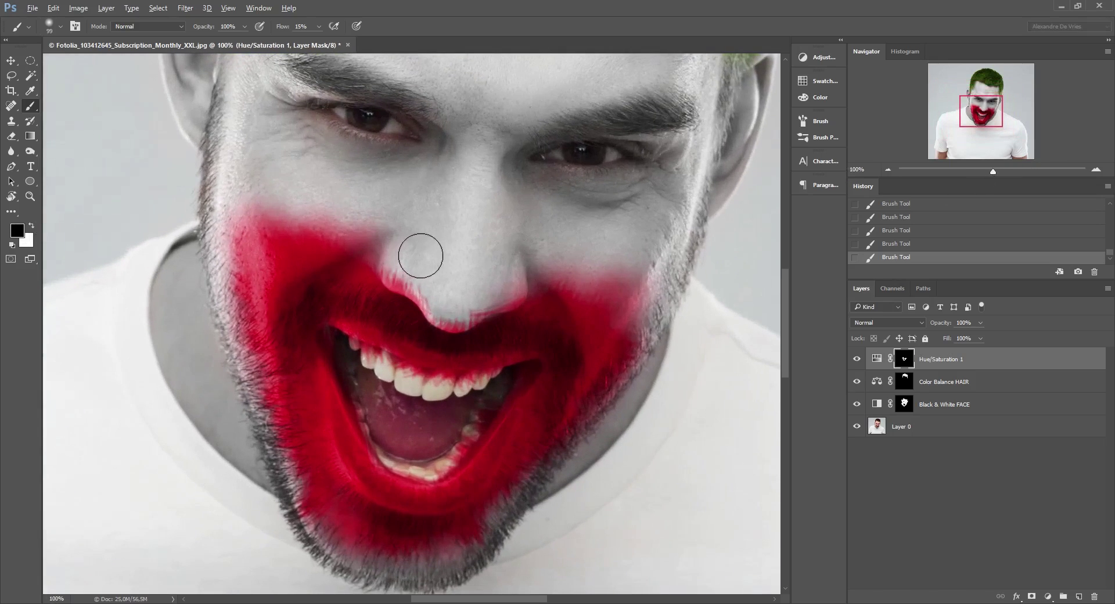
Shrink the brush to 47 px and paint black over the upper and lower teeth
left_click(60, 26)
left_click_drag(101, 64, 90, 66)
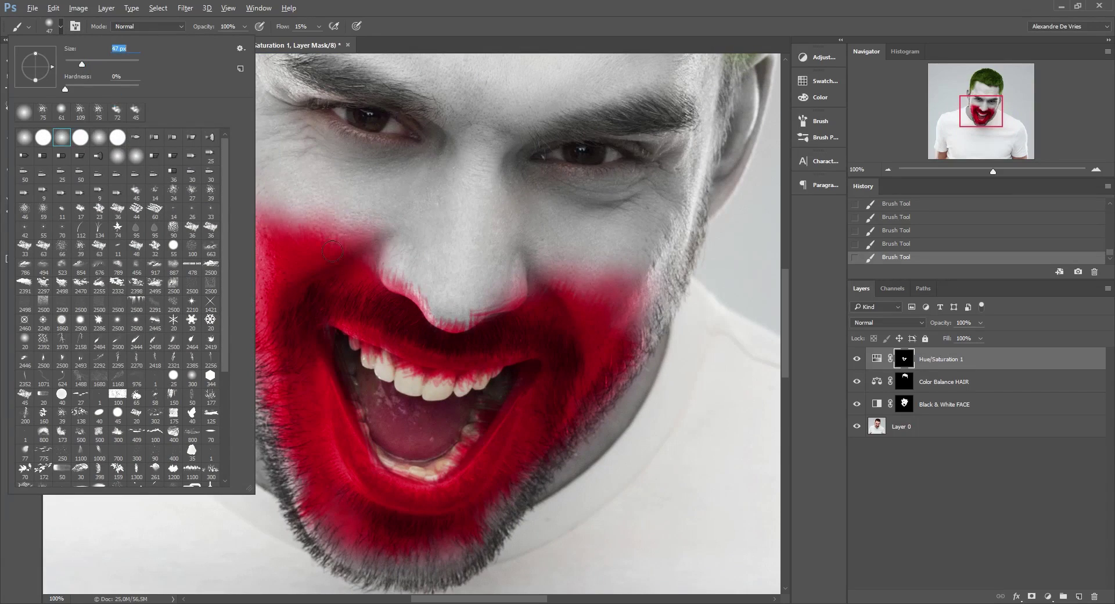
key("Return")
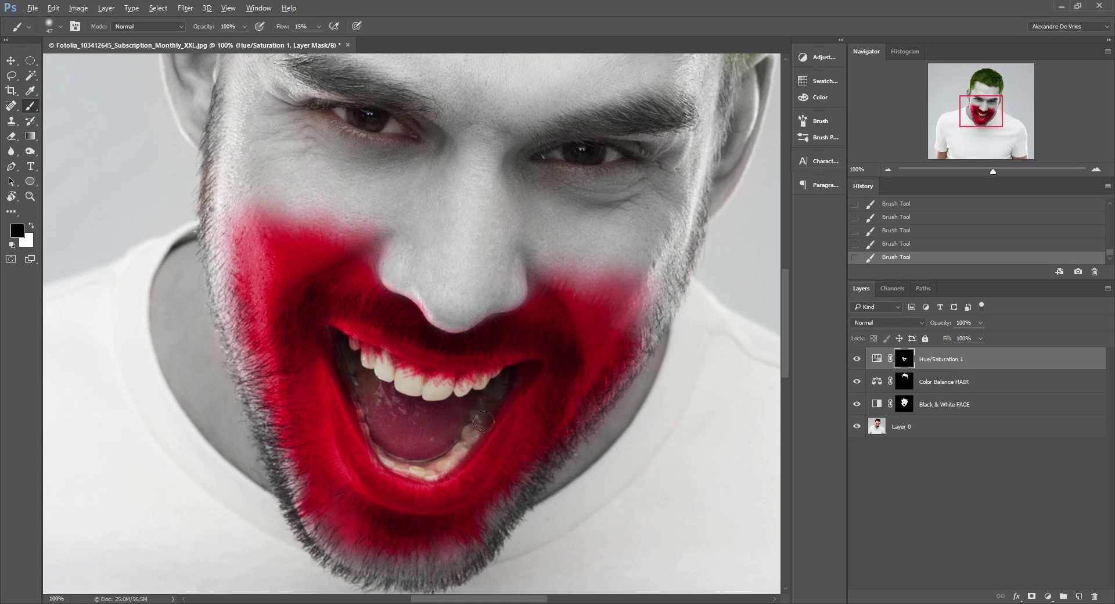
left_click_drag(493, 381, 365, 354)
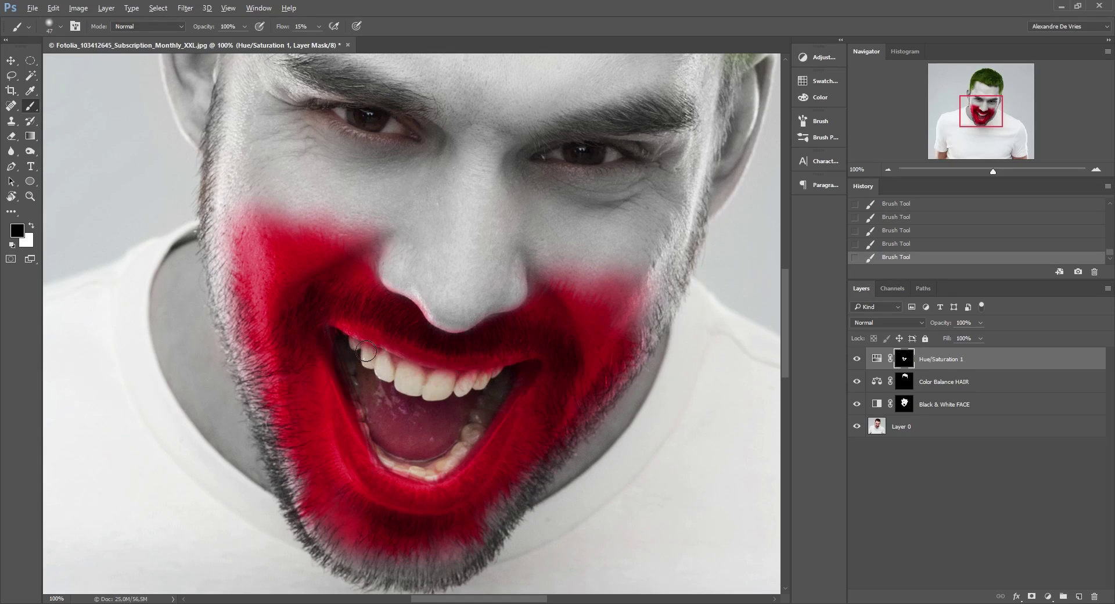
left_click_drag(481, 381, 507, 374)
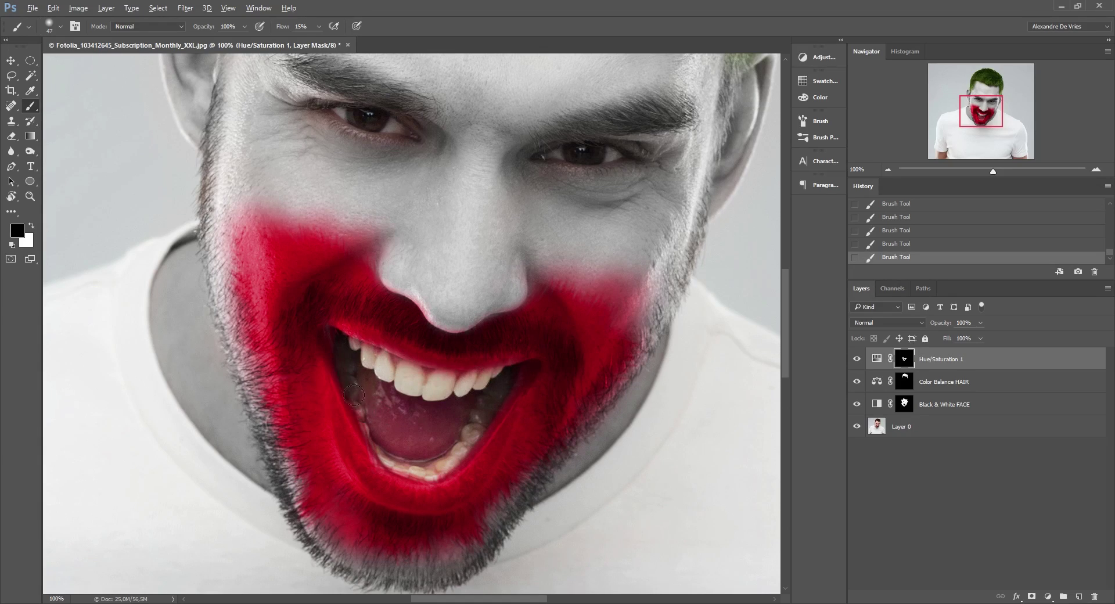
left_click_drag(355, 392, 361, 417)
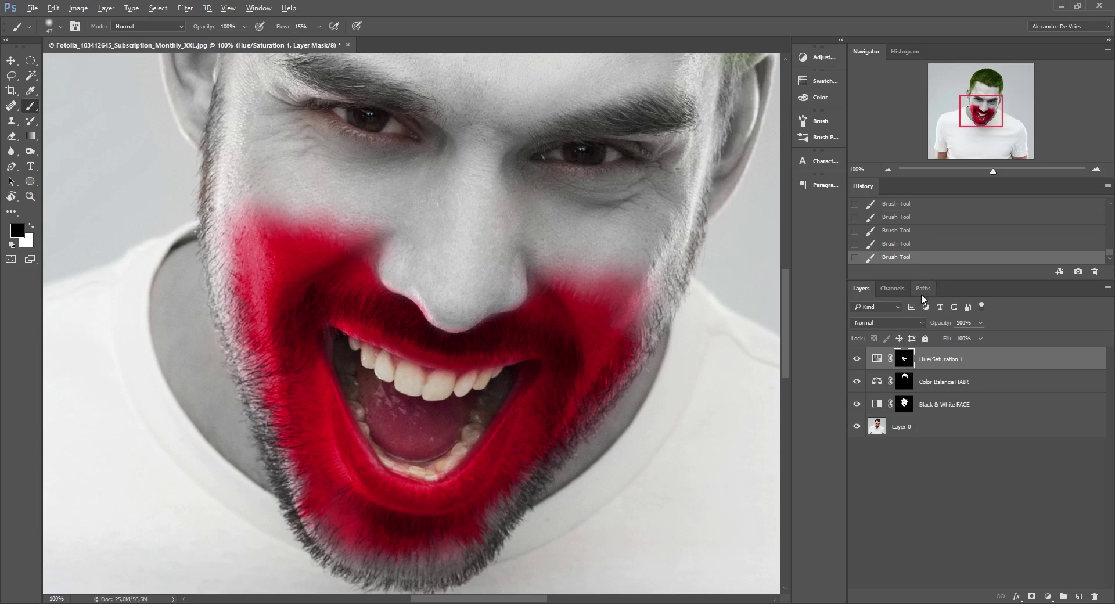
Set the red tint layer's blend mode to Overlay and zoom out to the whole face
left_click(910, 324)
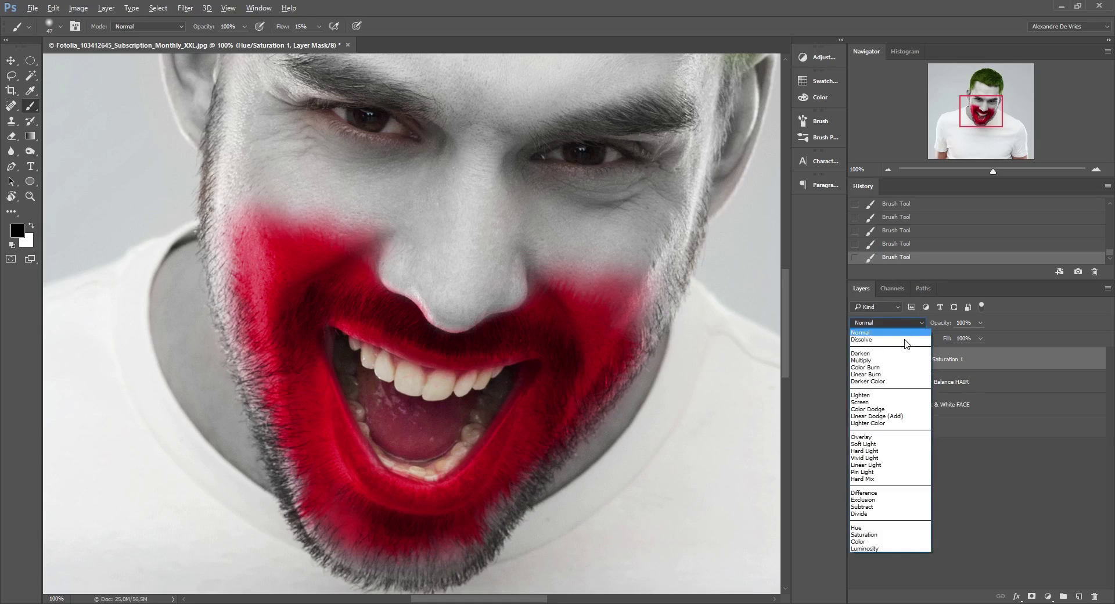
left_click(903, 440)
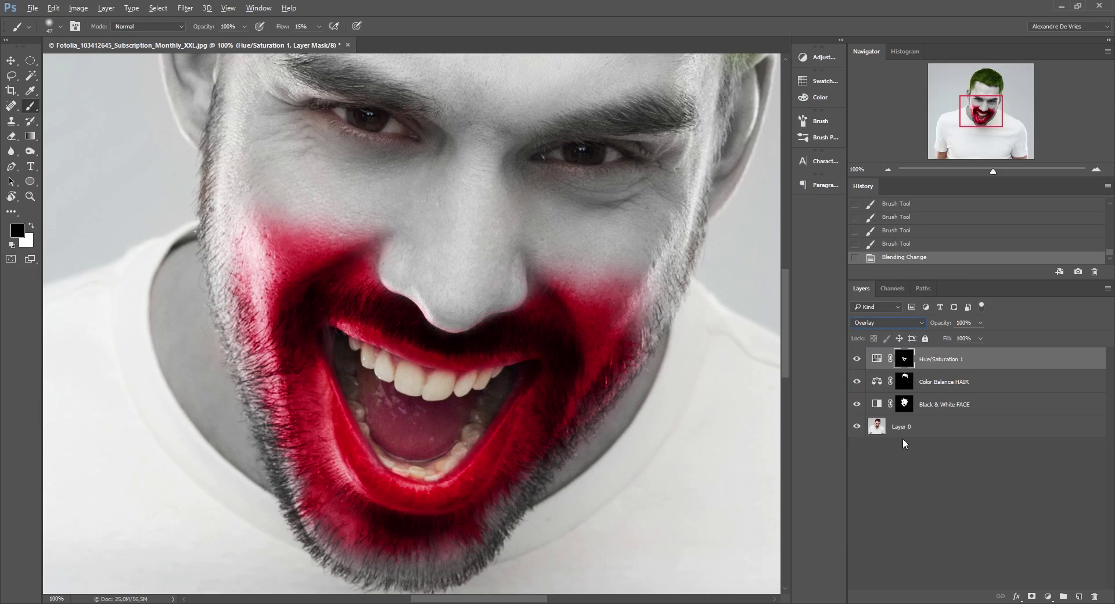
left_click_drag(995, 170, 983, 174)
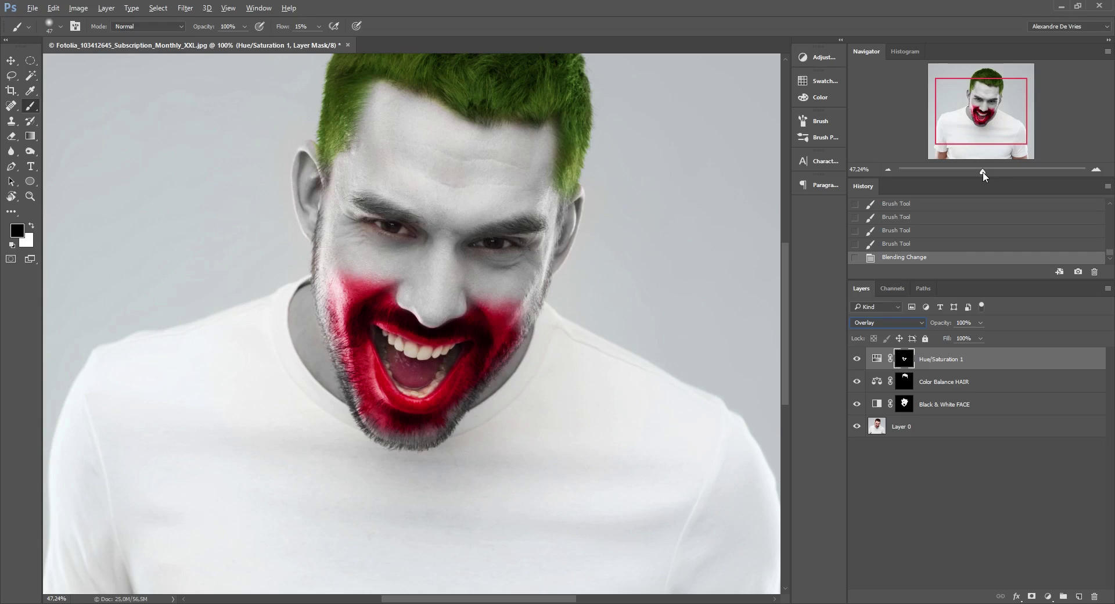
Rename the layer 'Hue/Saturation MOUTH', select the Move tool and open the new adjustment layer list
double_click(955, 359)
type("MOUTH")
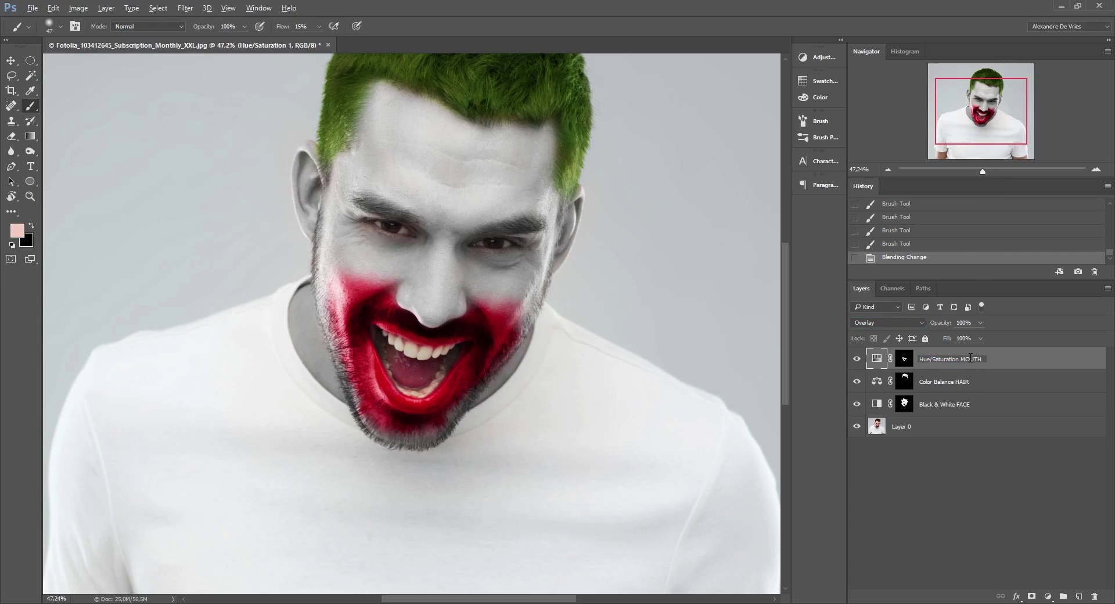
key("Return")
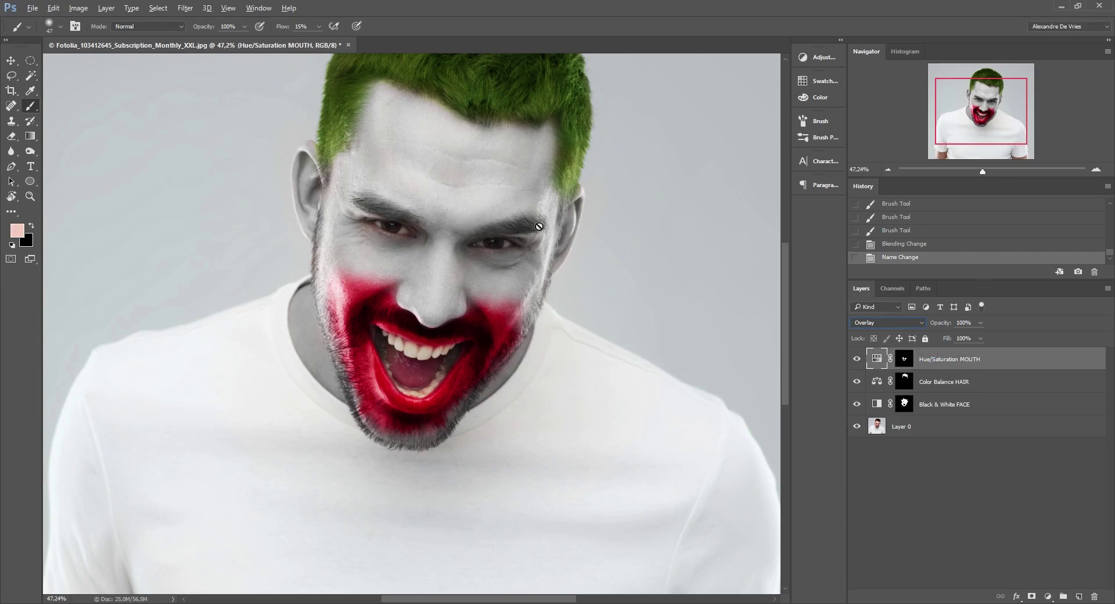
left_click(13, 61)
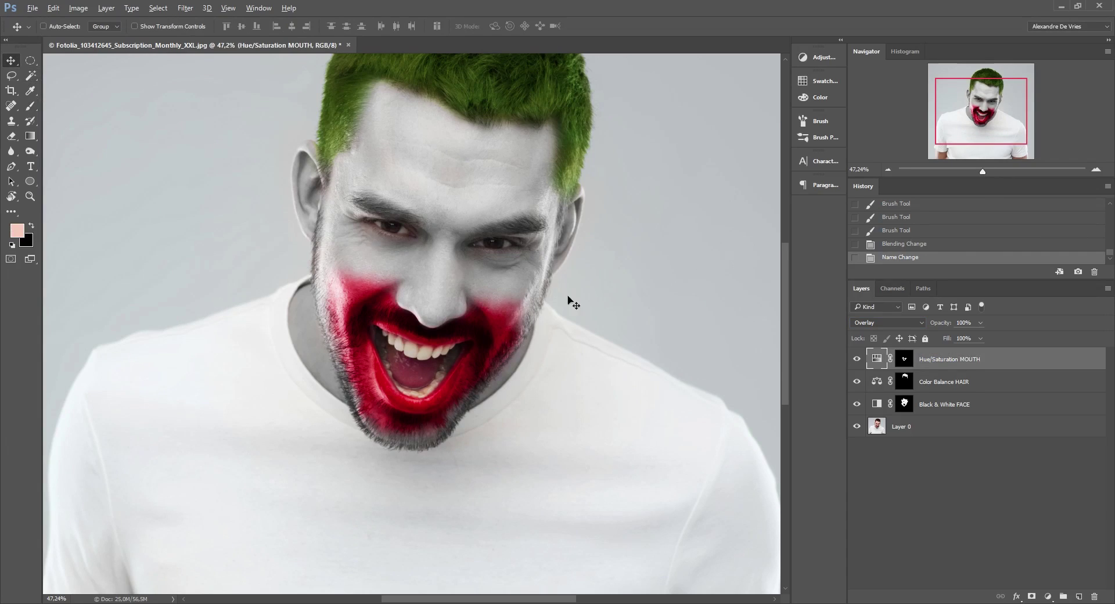
left_click(1048, 597)
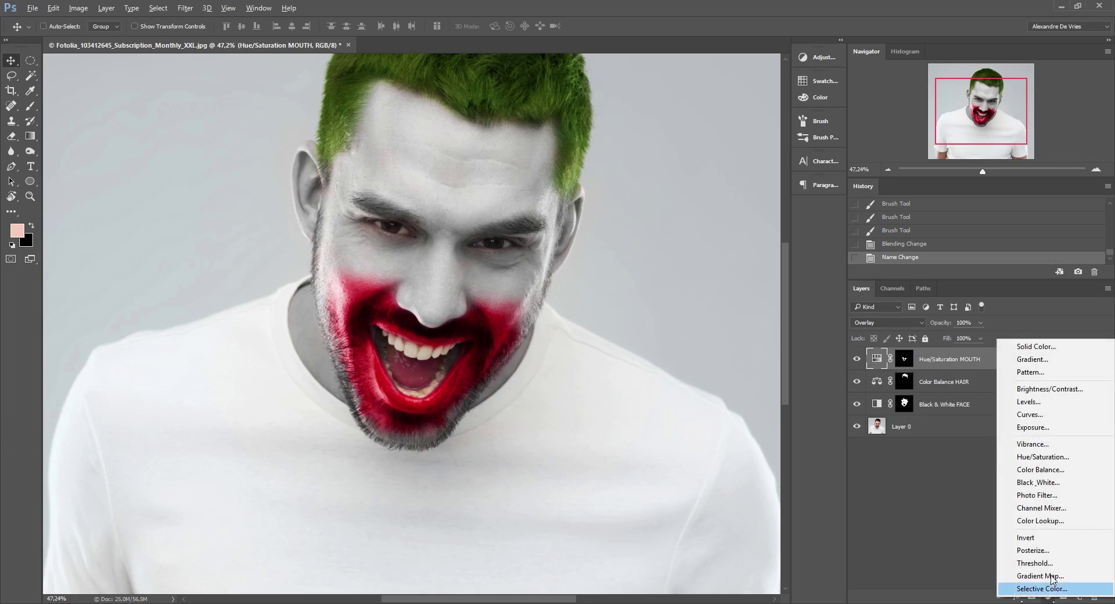
Add a Curves adjustment layer with its black point at input 128, output 2
left_click(1066, 418)
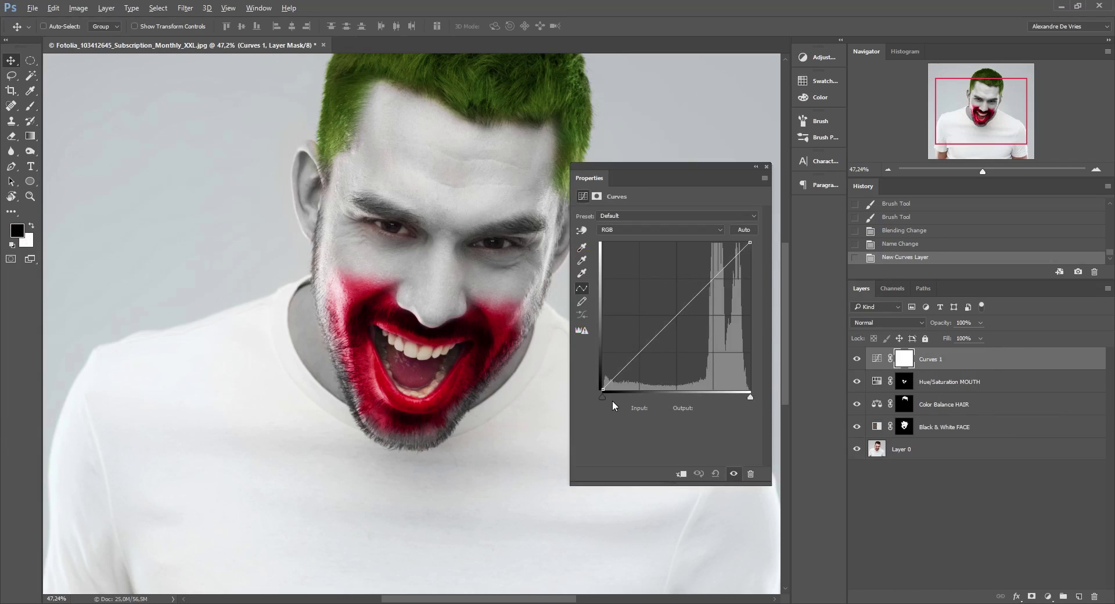
left_click_drag(602, 389, 676, 397)
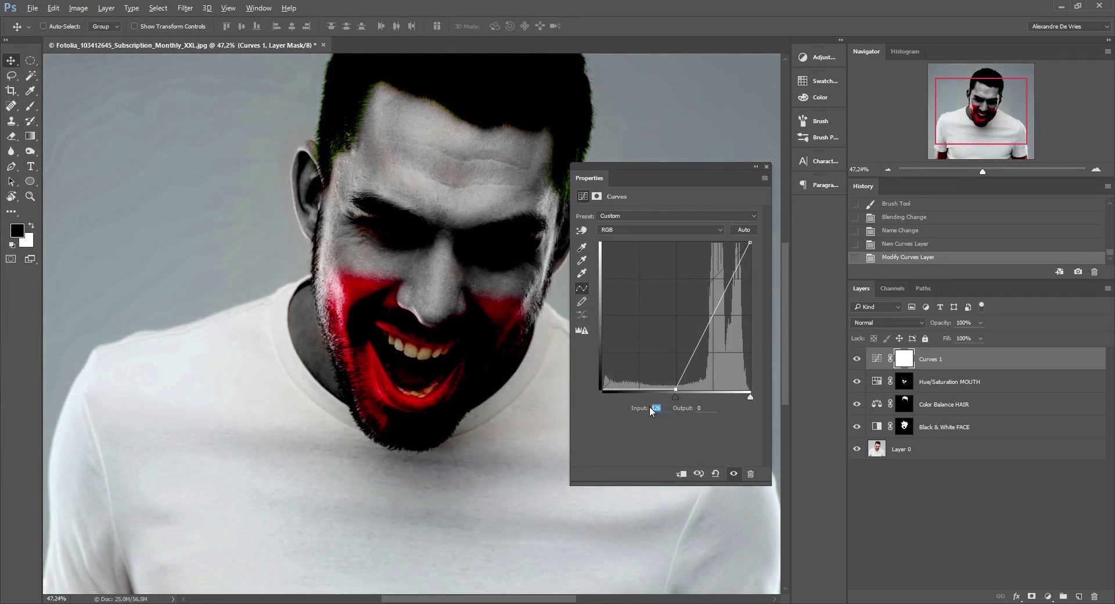
type("1")
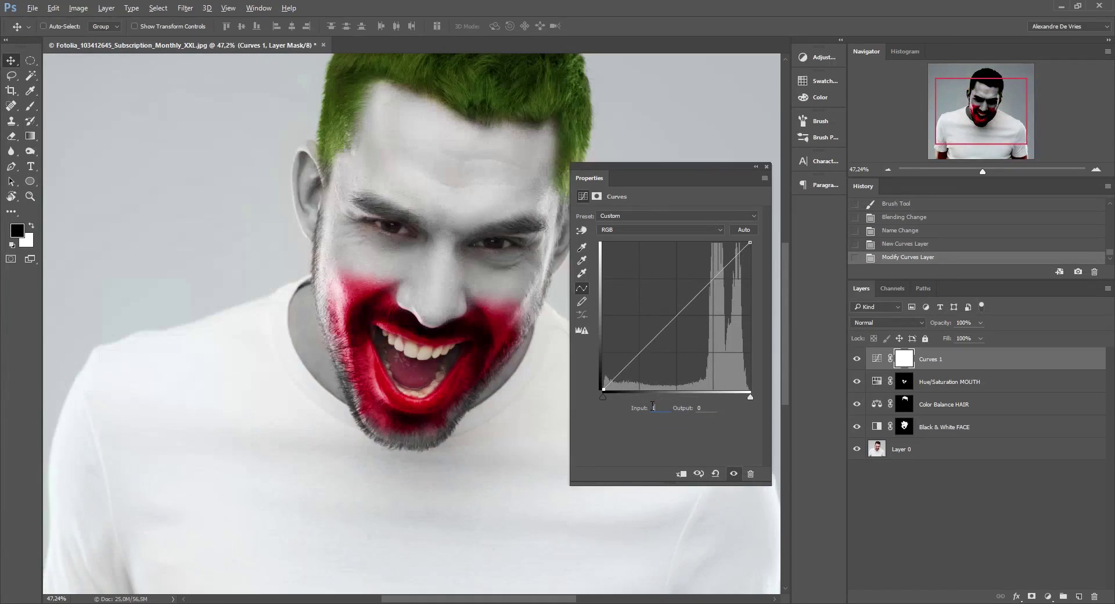
type("30")
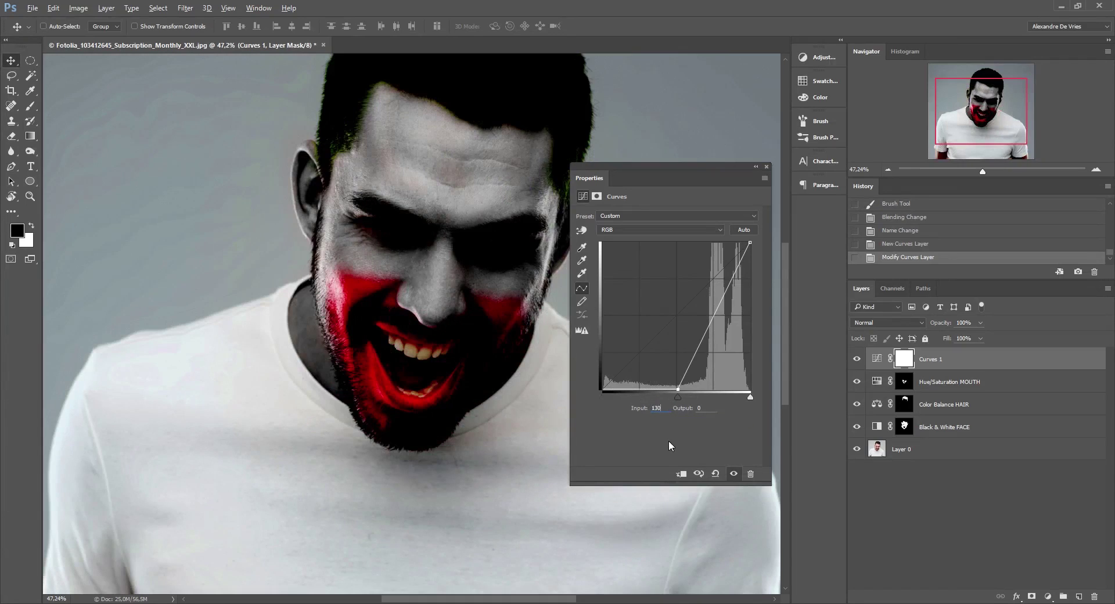
key("Return")
type("2")
left_click_drag(678, 387, 677, 387)
left_click(767, 166)
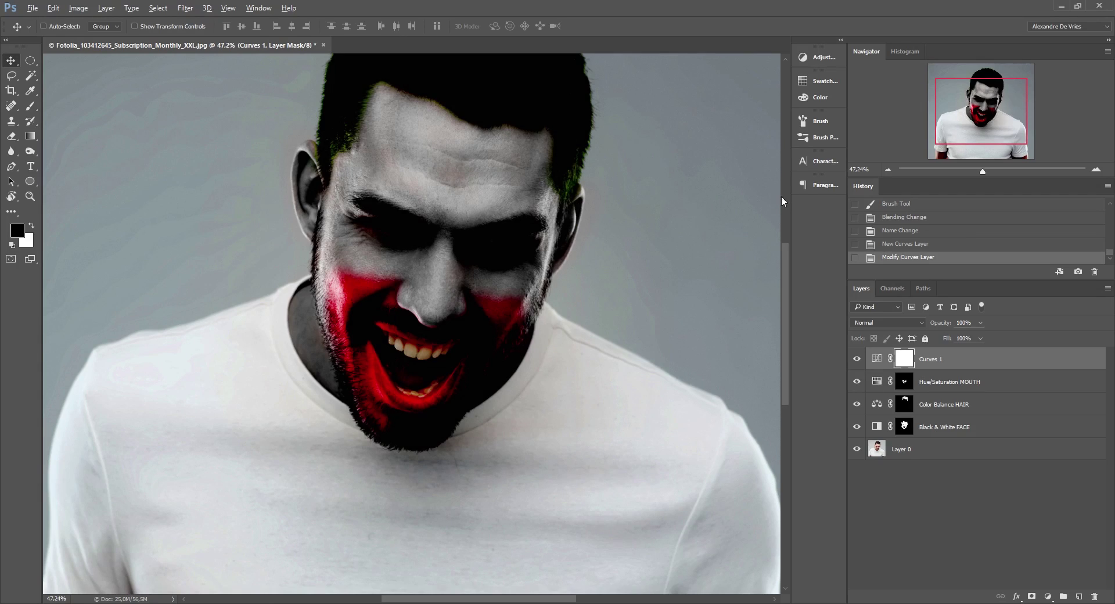
Invert the Curves mask to black so the darkening is hidden
left_click(77, 7)
mouse_move(95, 37)
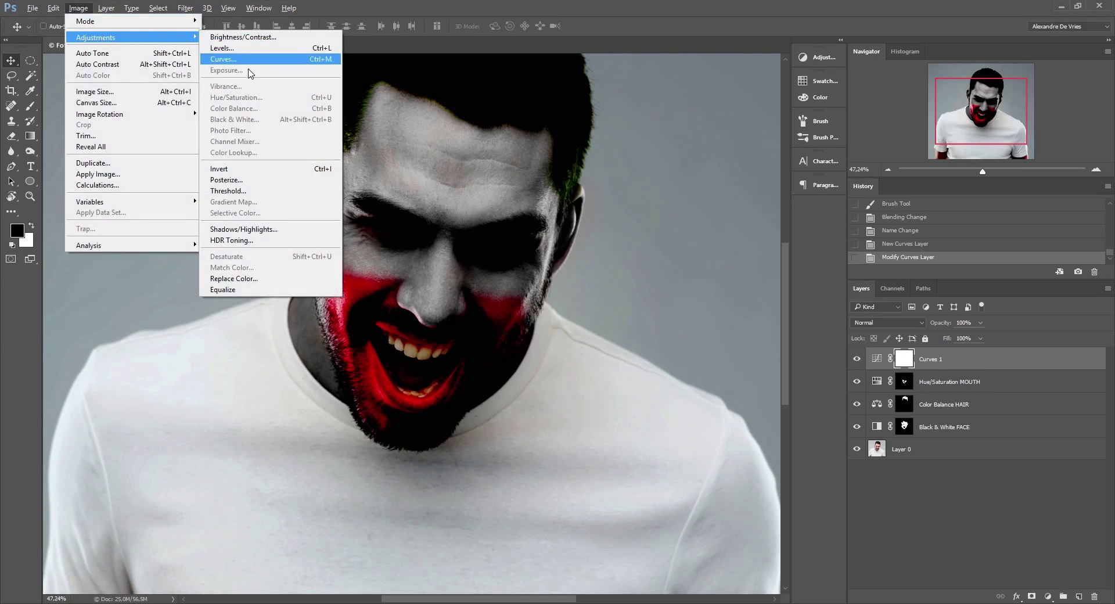
left_click(269, 169)
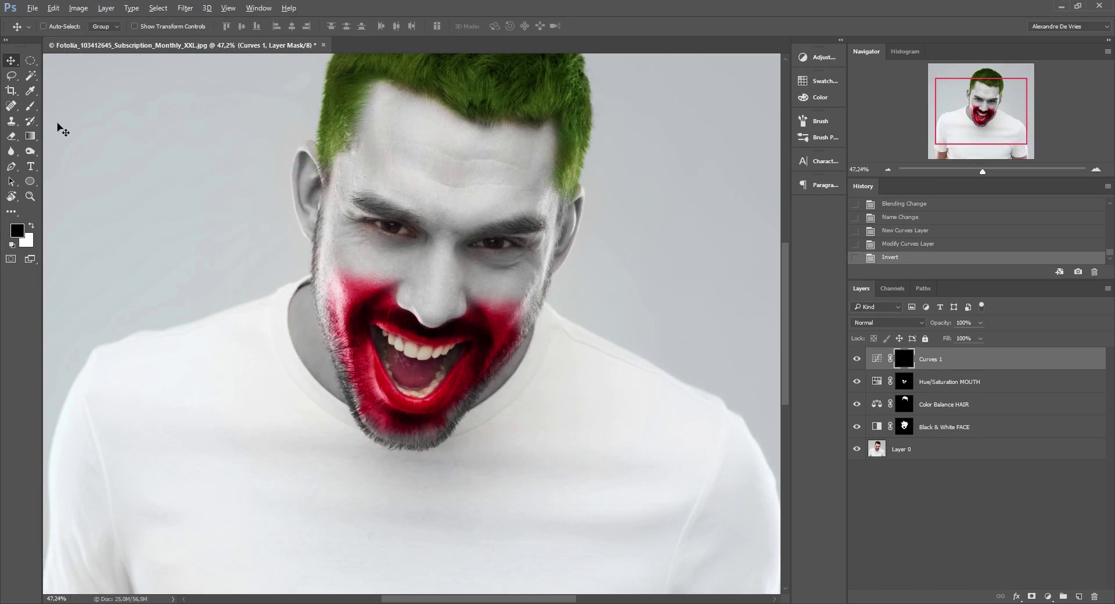
left_click(31, 109)
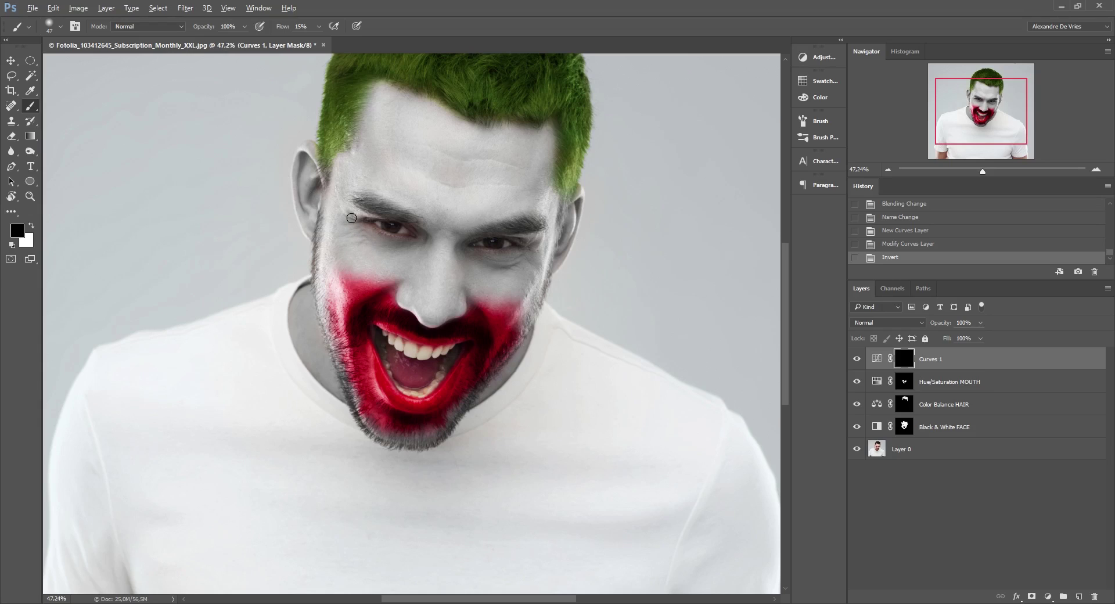
With a soft 64 px white brush, paint the Curves mask around both eyes and brows
left_click(61, 27)
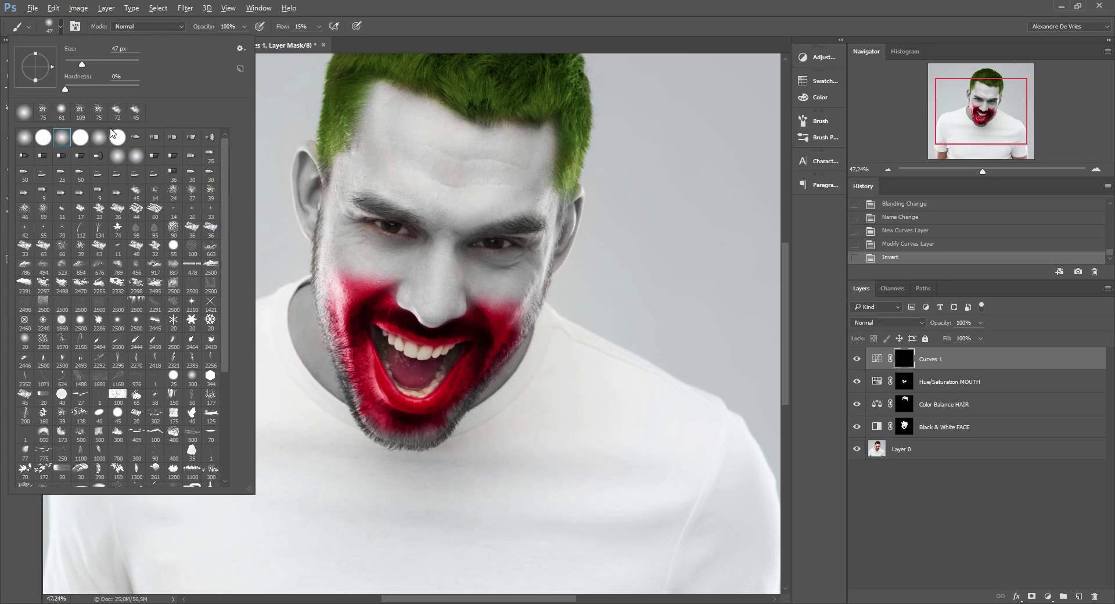
left_click(191, 194)
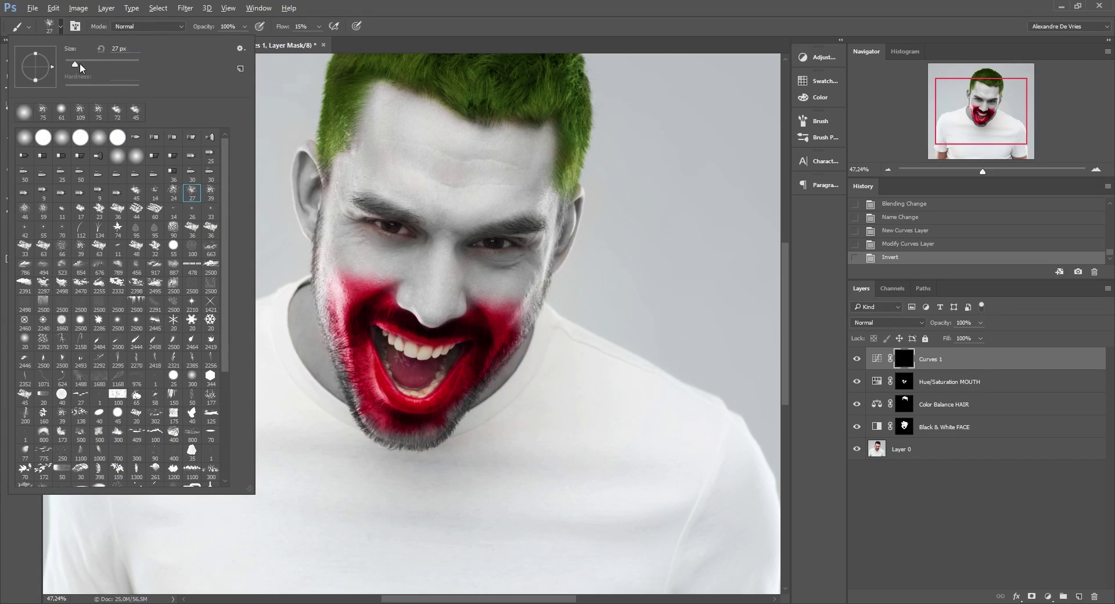
left_click_drag(80, 67, 91, 68)
left_click(358, 228)
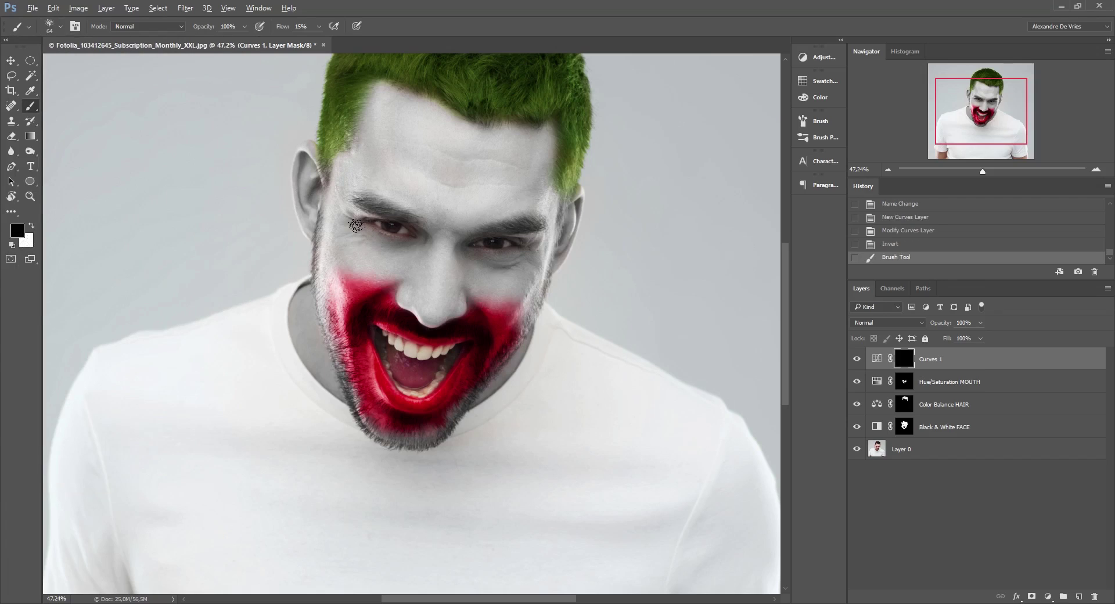
left_click_drag(356, 225, 366, 238)
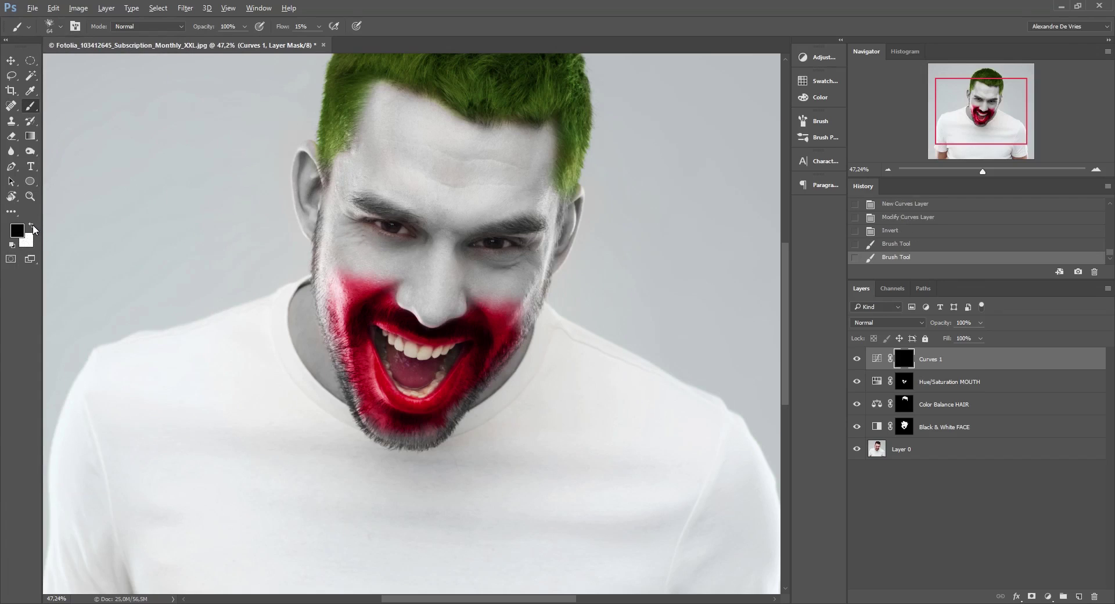
left_click(32, 225)
mouse_move(344, 230)
left_mouse_down()
mouse_move(410, 256)
mouse_move(356, 236)
mouse_move(366, 202)
mouse_move(415, 216)
mouse_move(431, 237)
mouse_move(409, 264)
mouse_move(383, 258)
mouse_move(341, 229)
mouse_move(356, 197)
left_mouse_up()
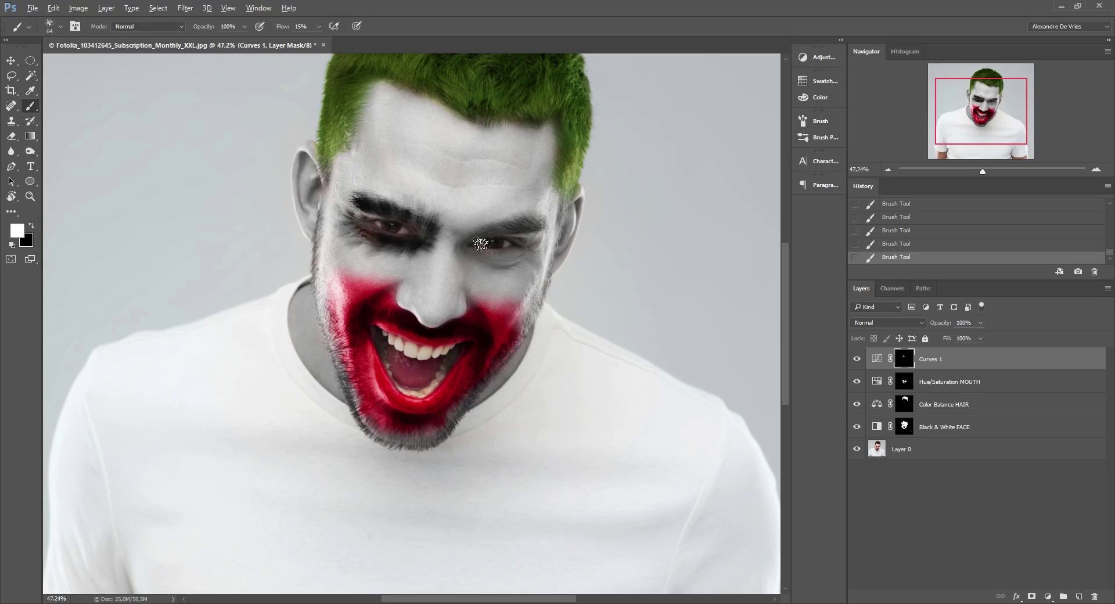
mouse_move(481, 244)
left_mouse_down()
mouse_move(473, 228)
mouse_move(483, 224)
mouse_move(539, 228)
mouse_move(523, 261)
mouse_move(481, 261)
mouse_move(458, 242)
mouse_move(529, 239)
left_mouse_up()
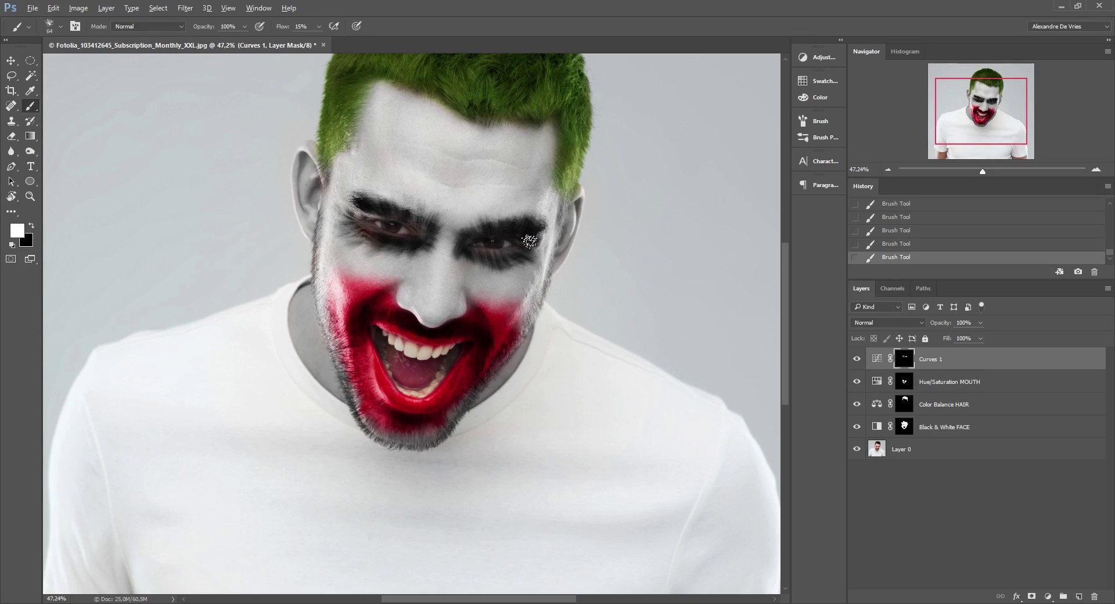
mouse_move(374, 225)
left_mouse_down()
mouse_move(363, 220)
mouse_move(413, 223)
mouse_move(419, 231)
mouse_move(372, 244)
mouse_move(369, 230)
mouse_move(403, 239)
left_mouse_up()
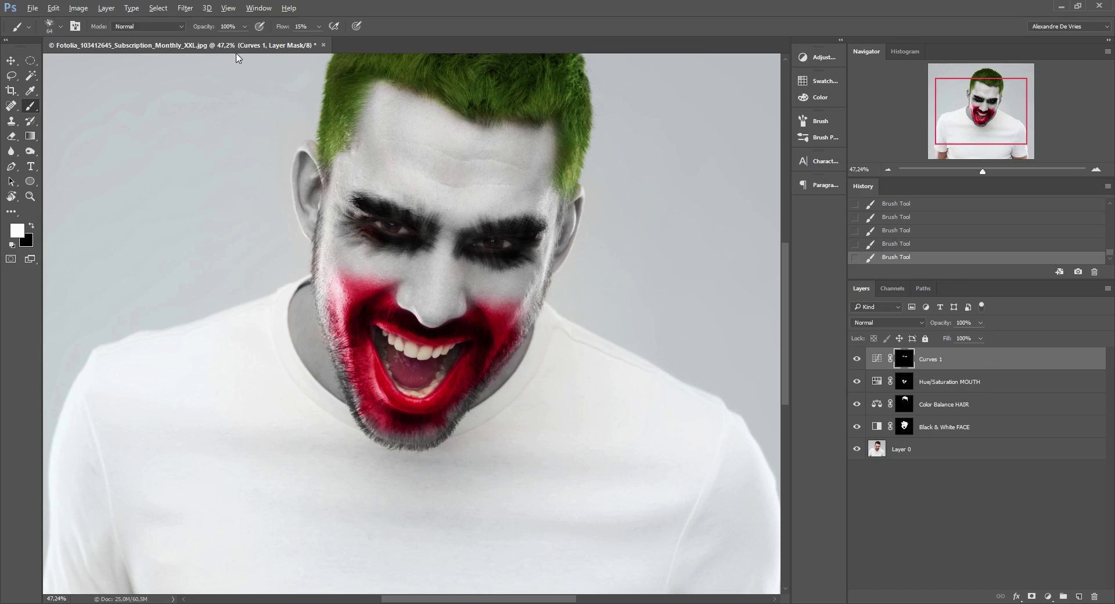
Feather the Curves 1 eye mask by 3 px using Select and Mask
left_click(165, 12)
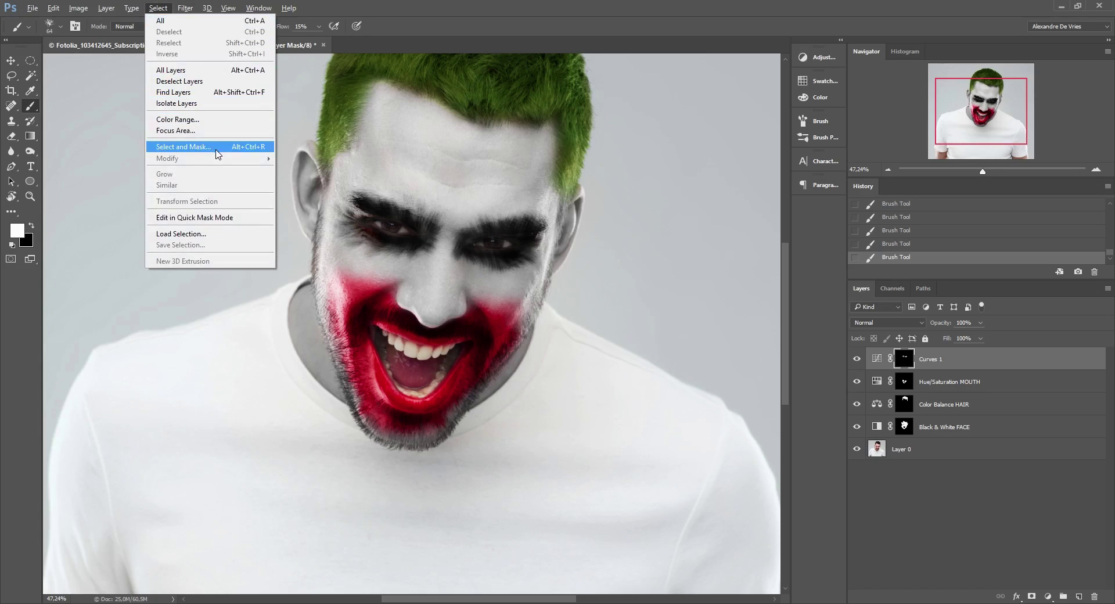
left_click(182, 147)
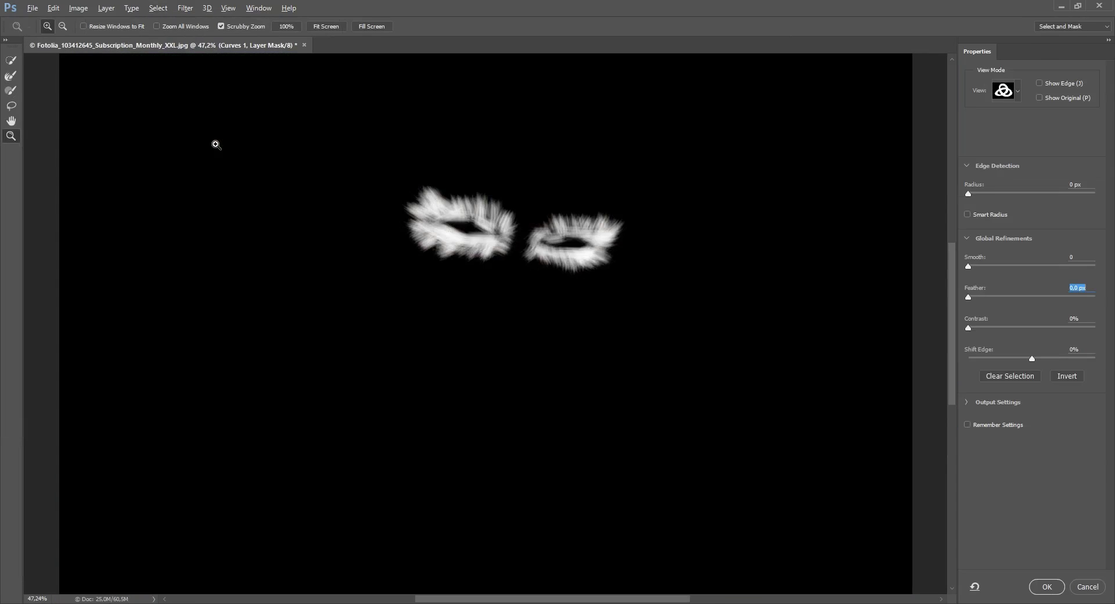
type("3")
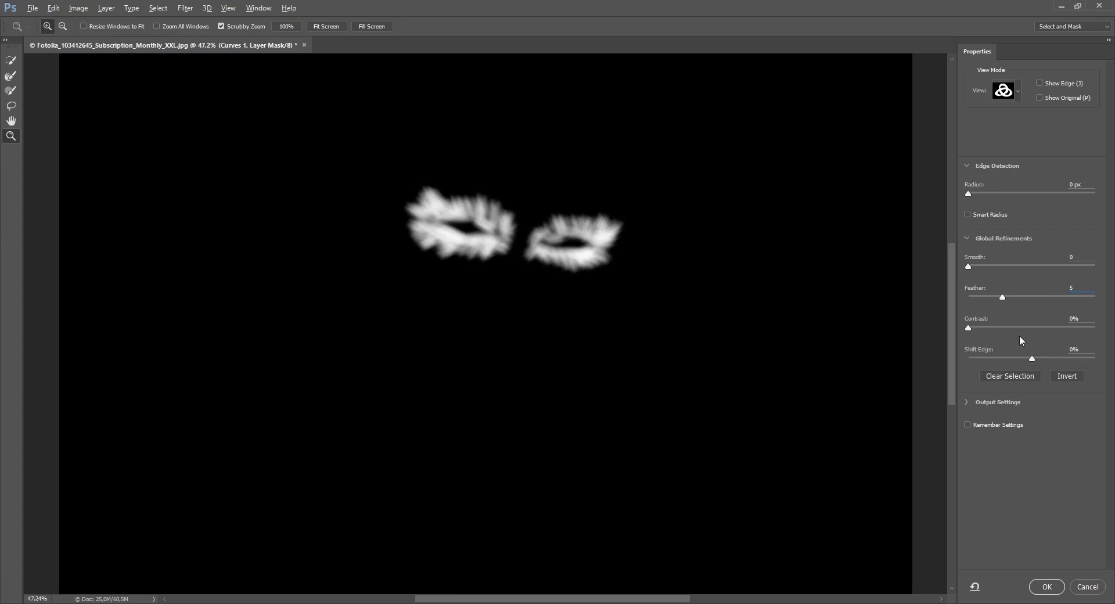
left_click(1046, 587)
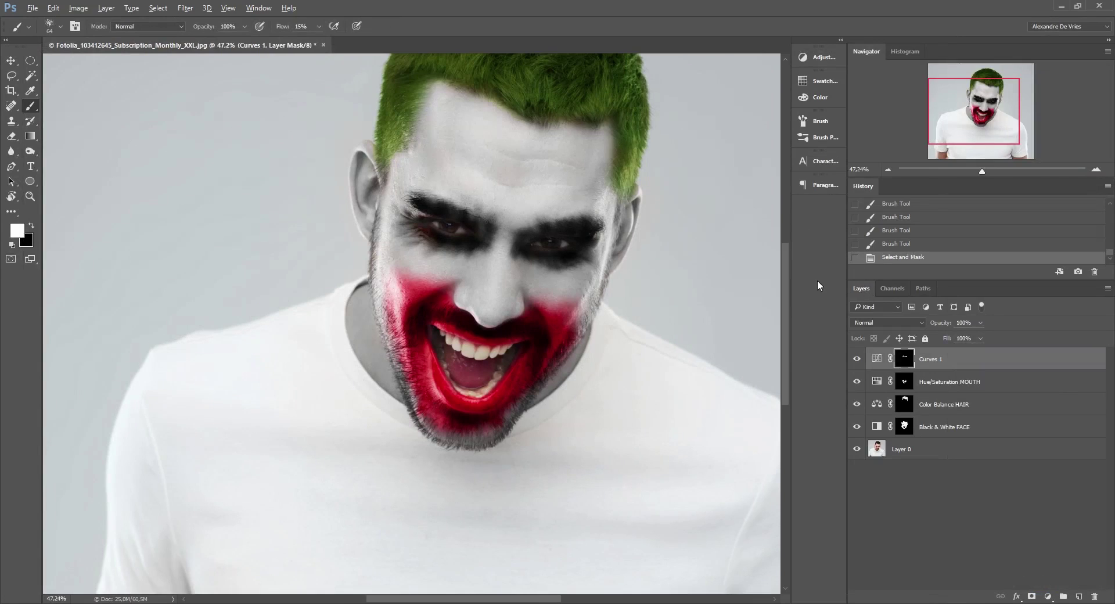
left_click(900, 323)
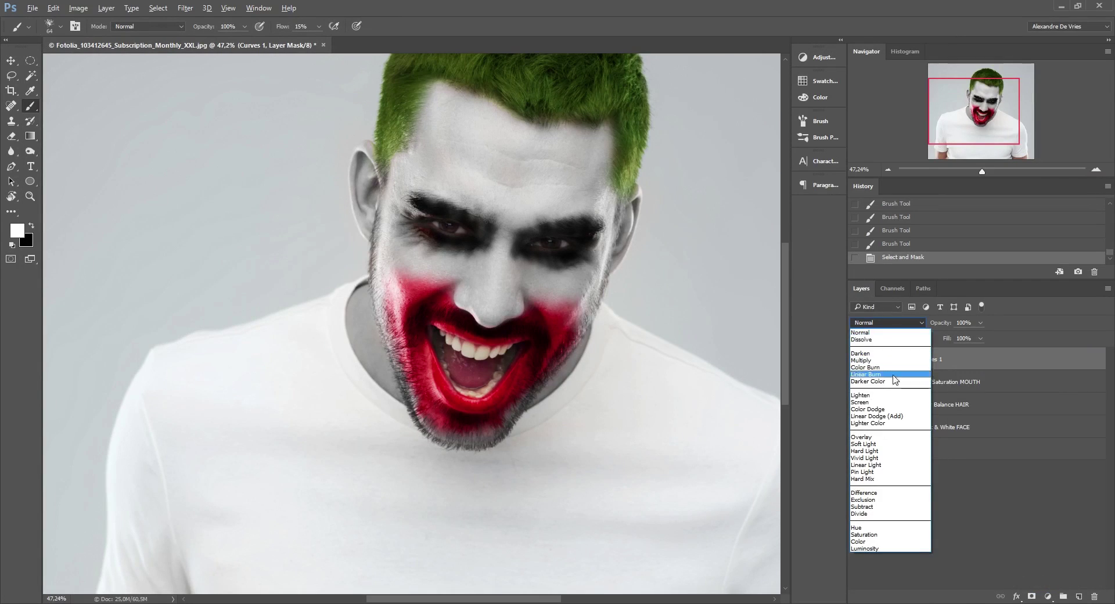
Set the Curves layer's blend mode to Soft Light after trying Multiply
left_click(871, 360)
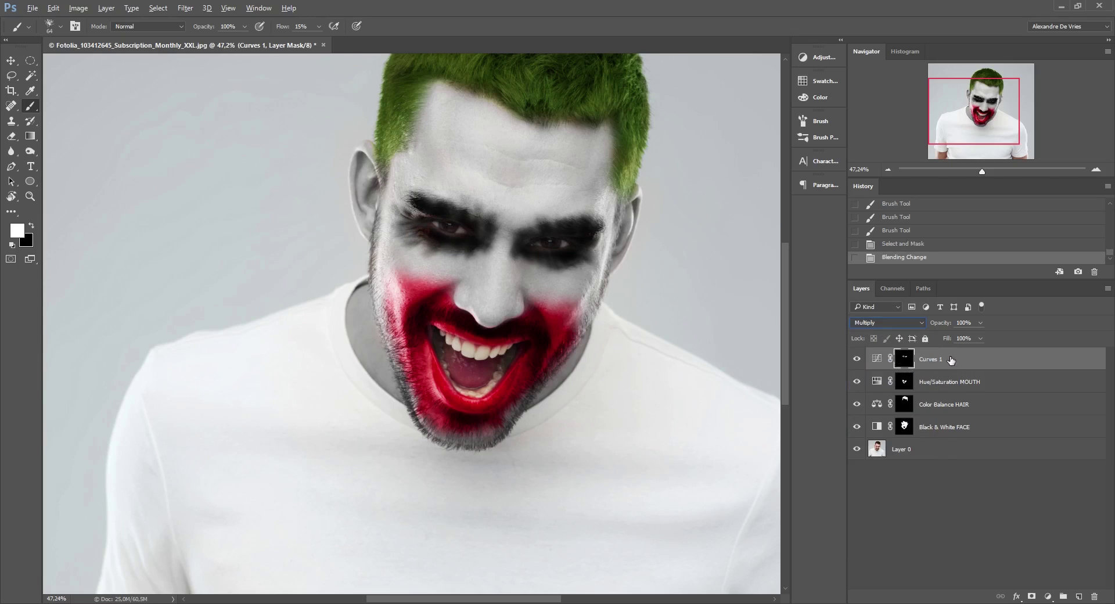
left_click(919, 323)
left_click(887, 445)
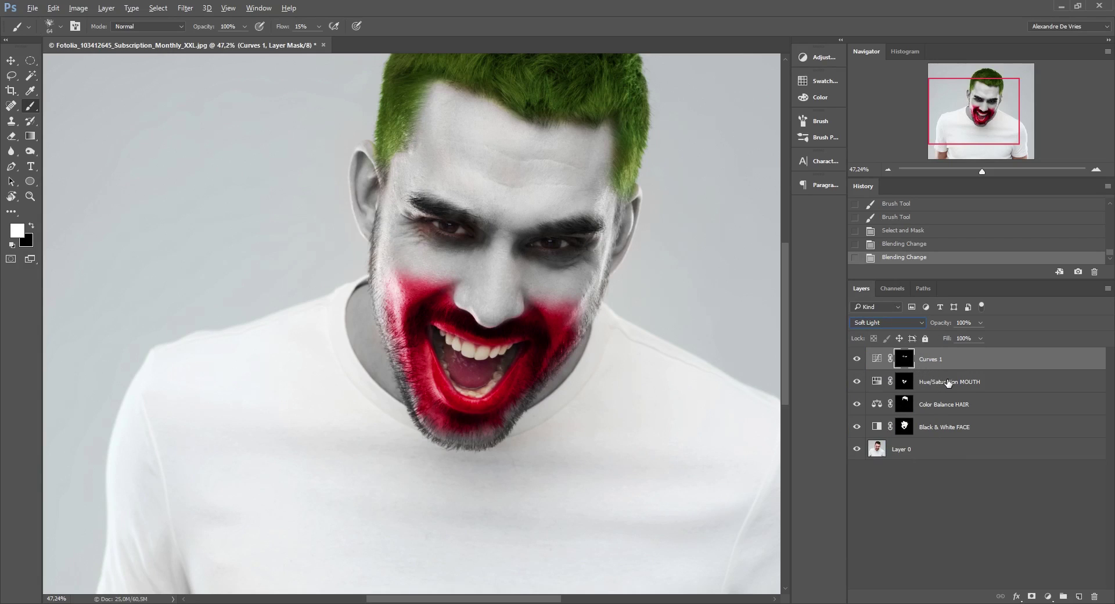
Rename the Curves 1 layer to 'Curves EYES'
left_click(11, 61)
double_click(931, 359)
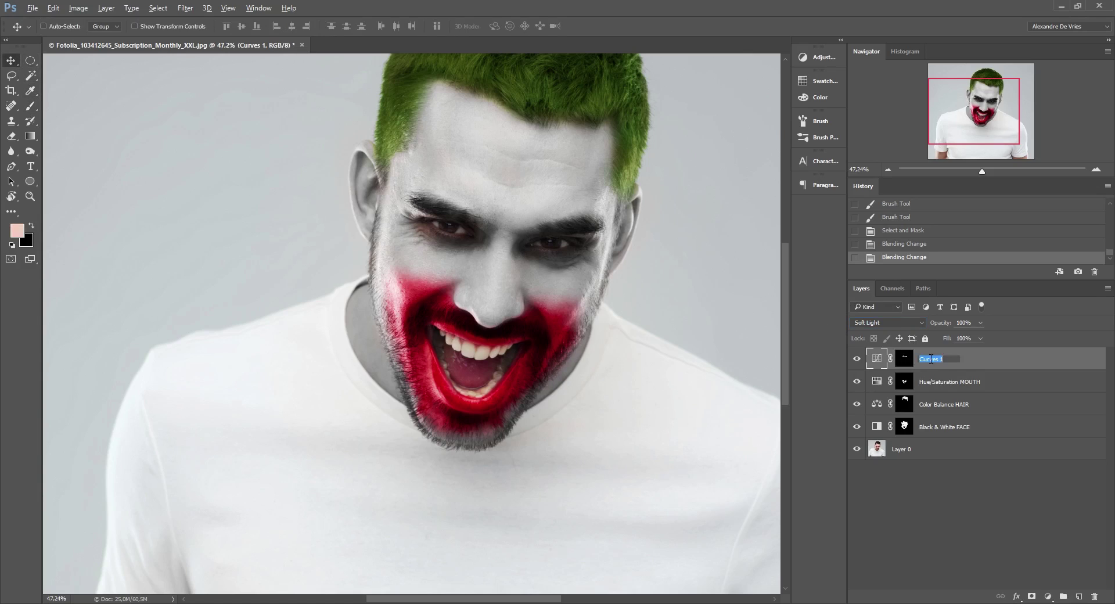
left_click(947, 360)
type("EYES")
key("Return")
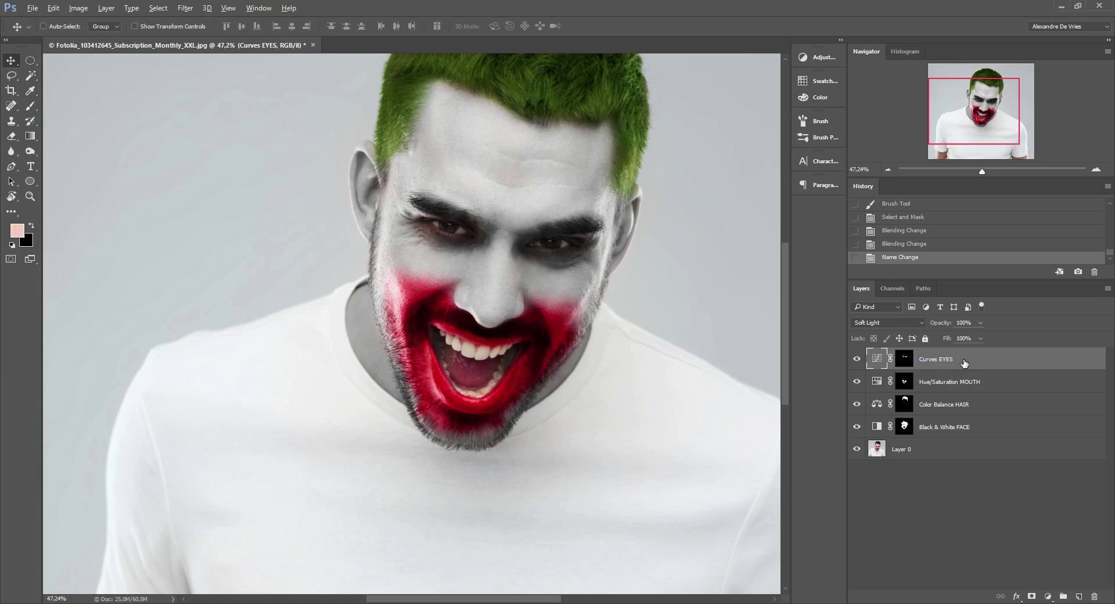
left_click(940, 454)
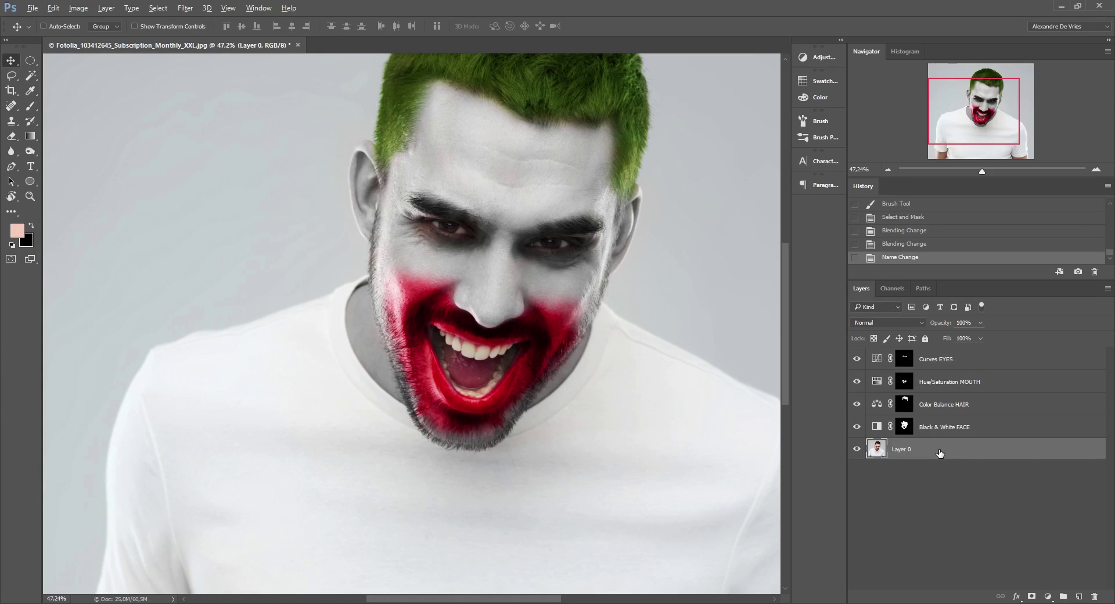
Duplicate Layer 0 as 'EYES Copy' directly above the original
right_click(940, 453)
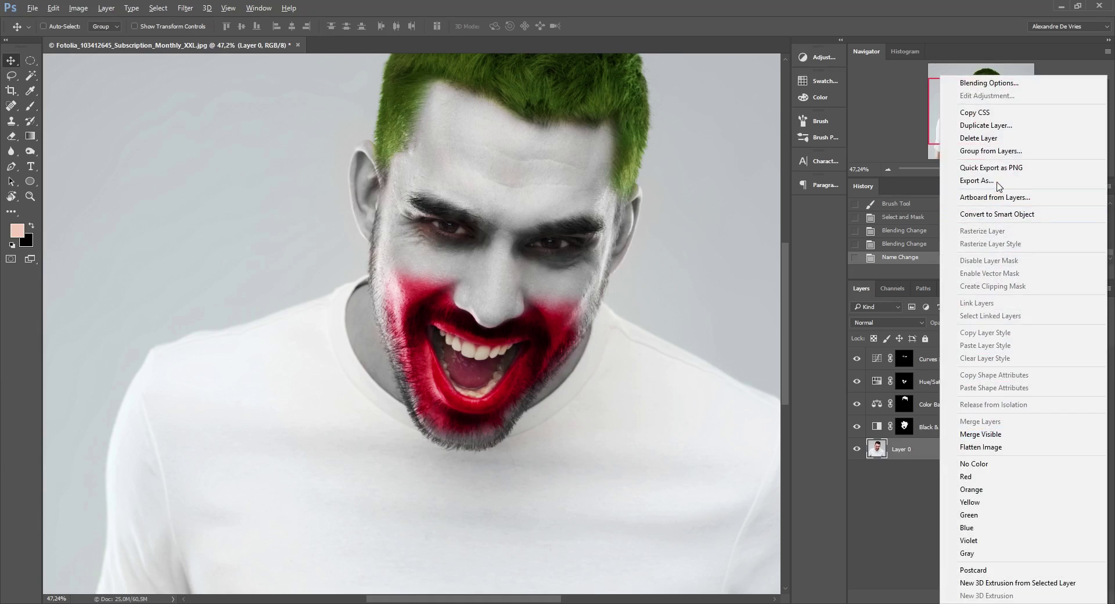
left_click(995, 125)
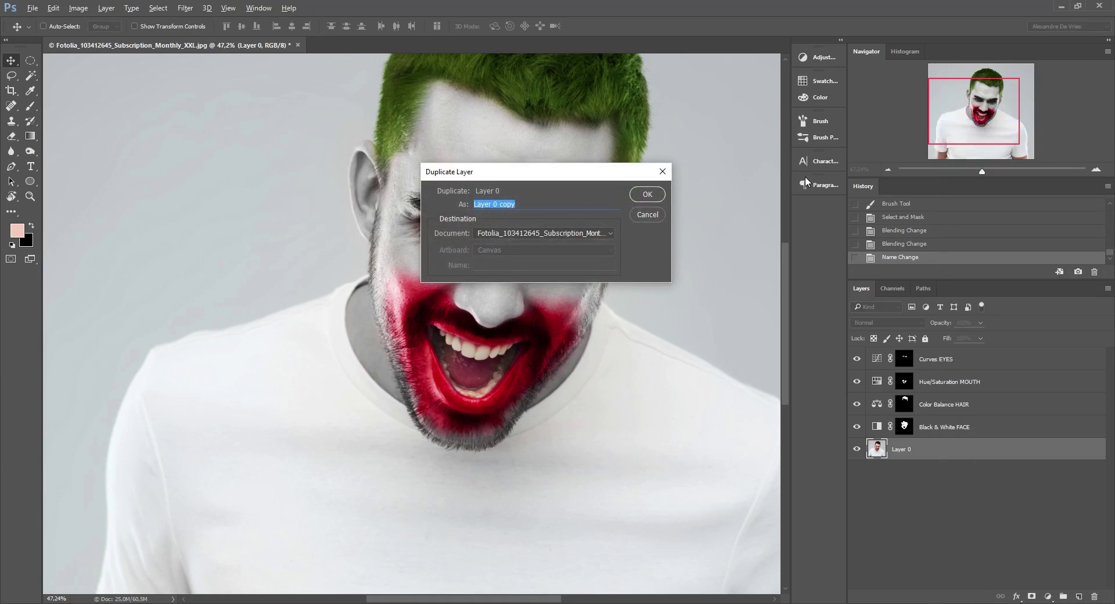
type("EYES Copy")
left_click(646, 195)
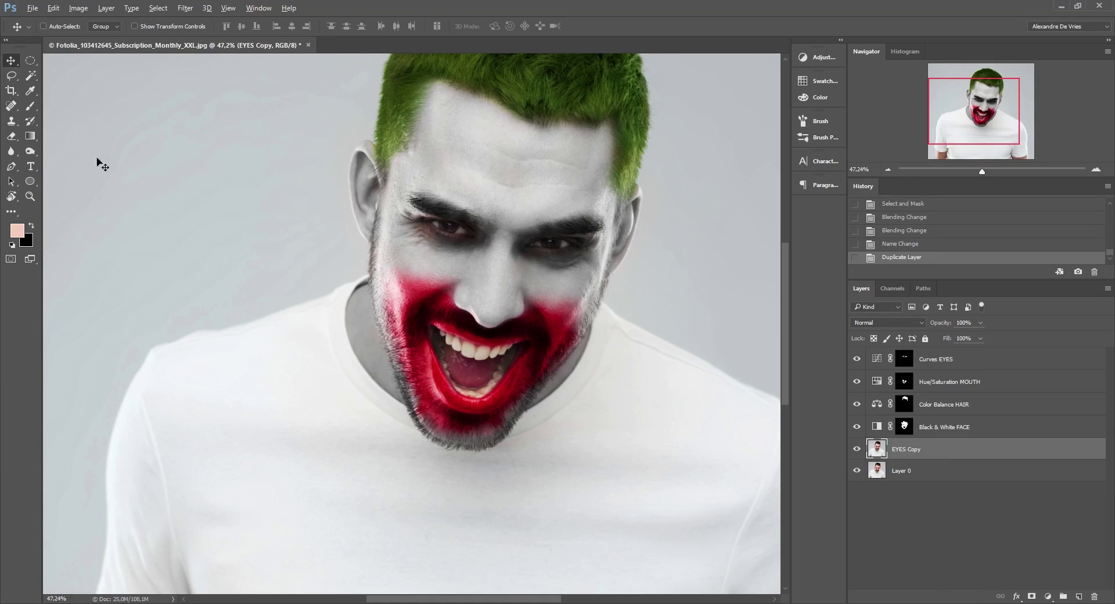
left_click(33, 150)
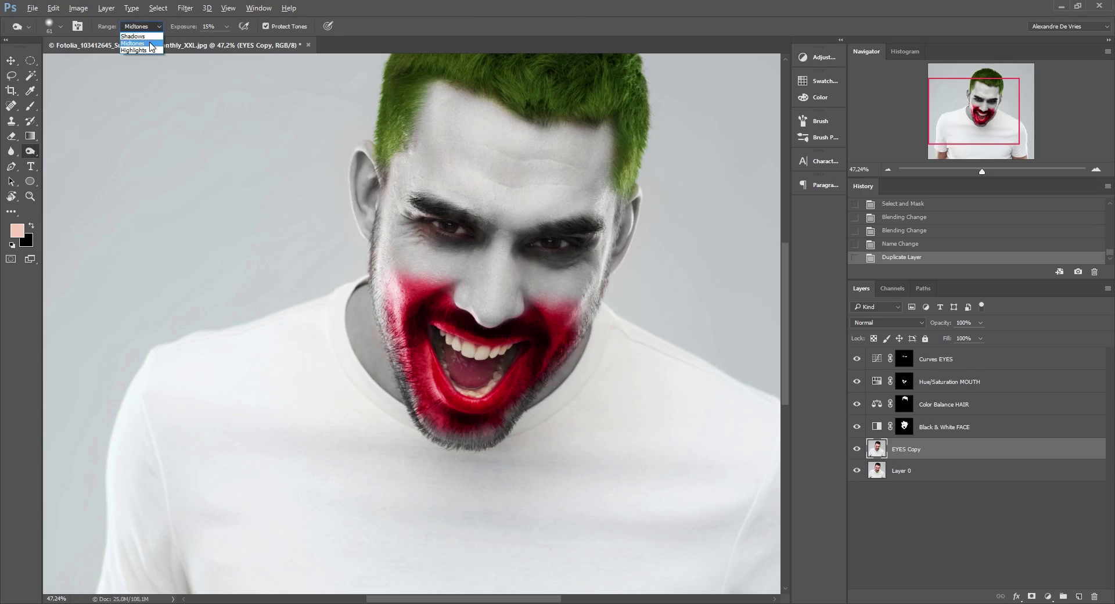
Burn the midtones around both eyes and the nose bridge on EYES Copy
left_click(152, 43)
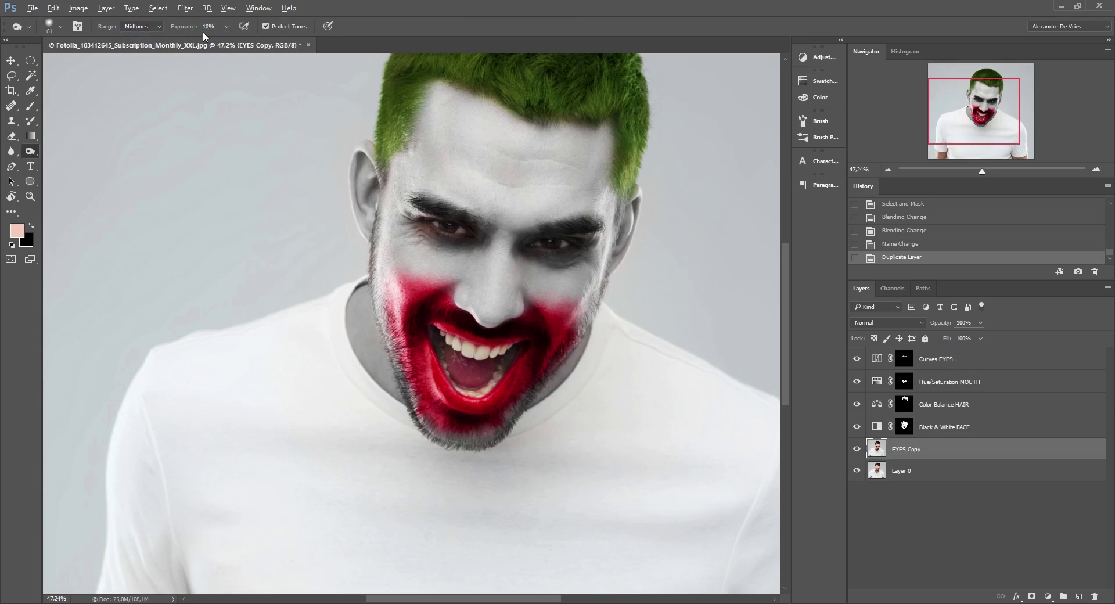
left_click_drag(982, 172, 983, 172)
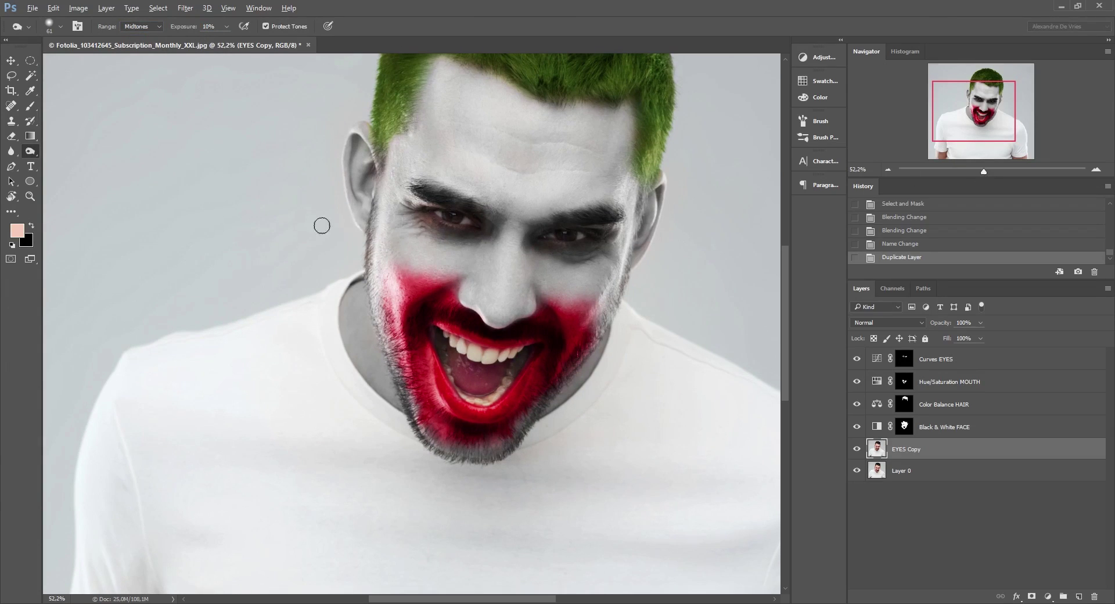
left_click_drag(417, 216, 494, 237)
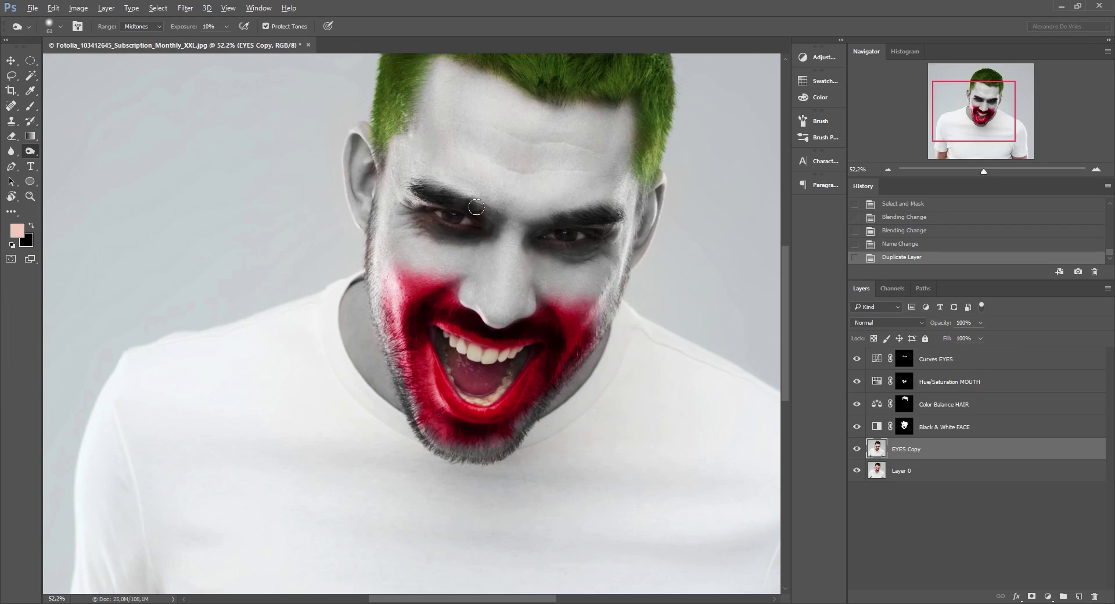
left_click_drag(406, 209, 545, 260)
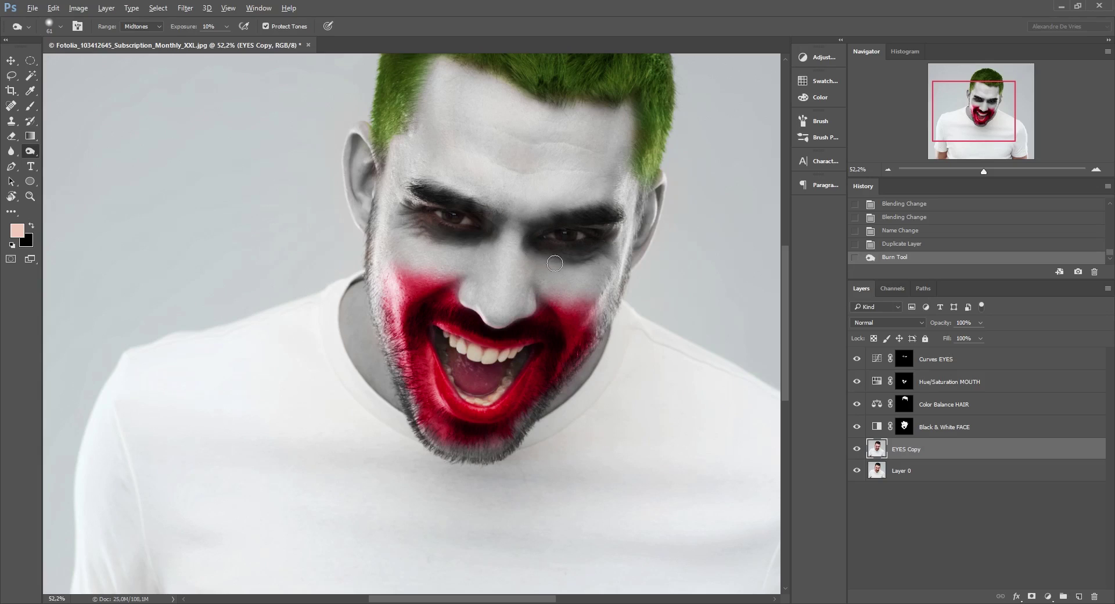
mouse_move(548, 261)
left_mouse_down()
mouse_move(621, 244)
mouse_move(554, 264)
mouse_move(581, 267)
left_mouse_up()
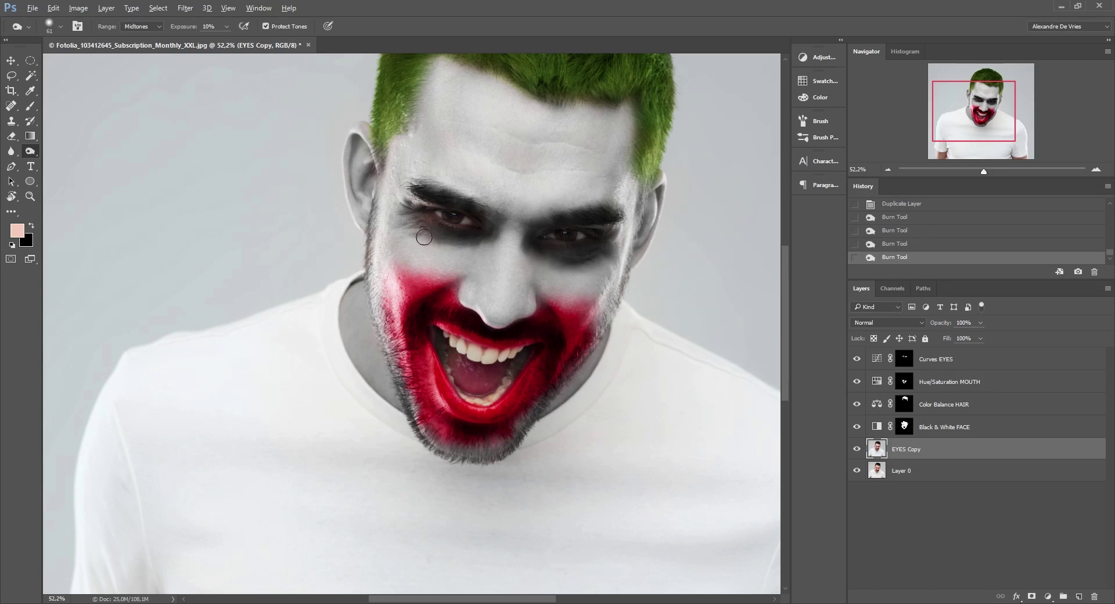
left_click_drag(423, 237, 485, 241)
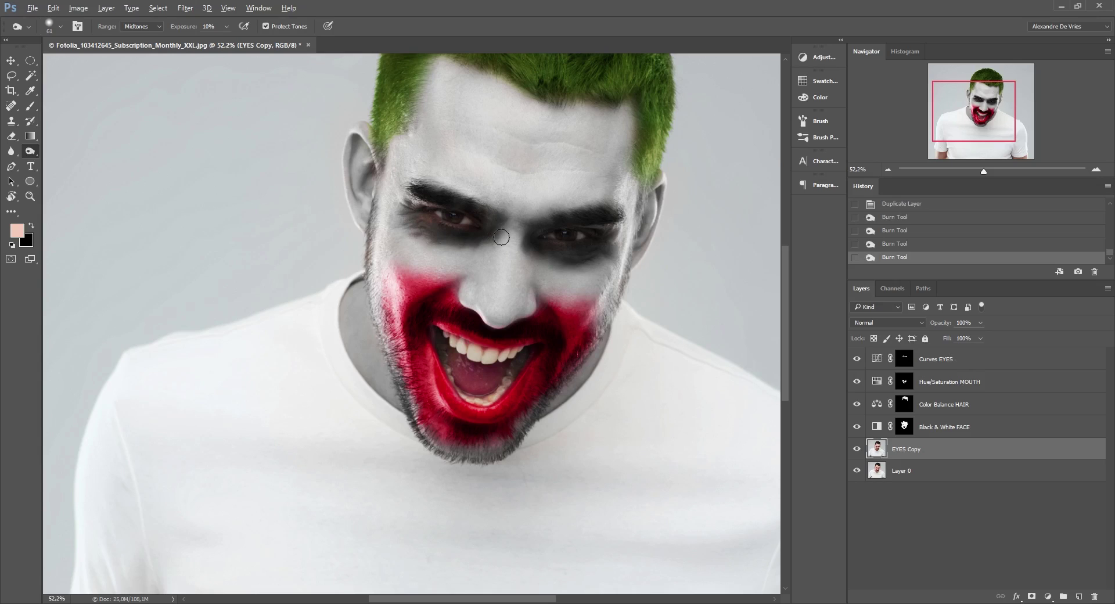
Burn the brow centre, then with a 75 px brush darken the right cheek makeup
left_click(503, 199)
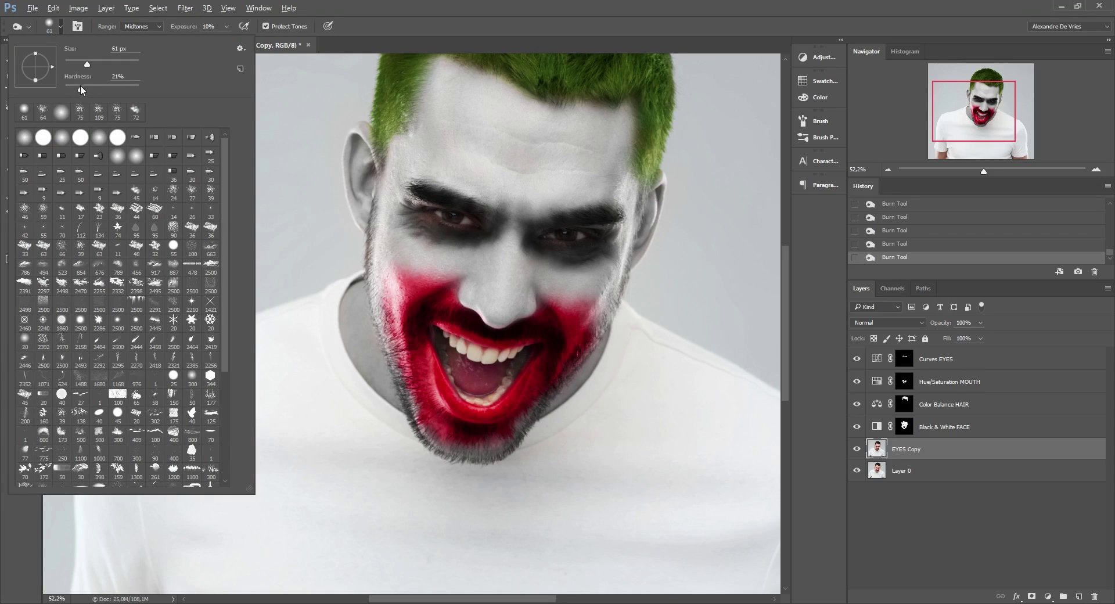
left_click(406, 161)
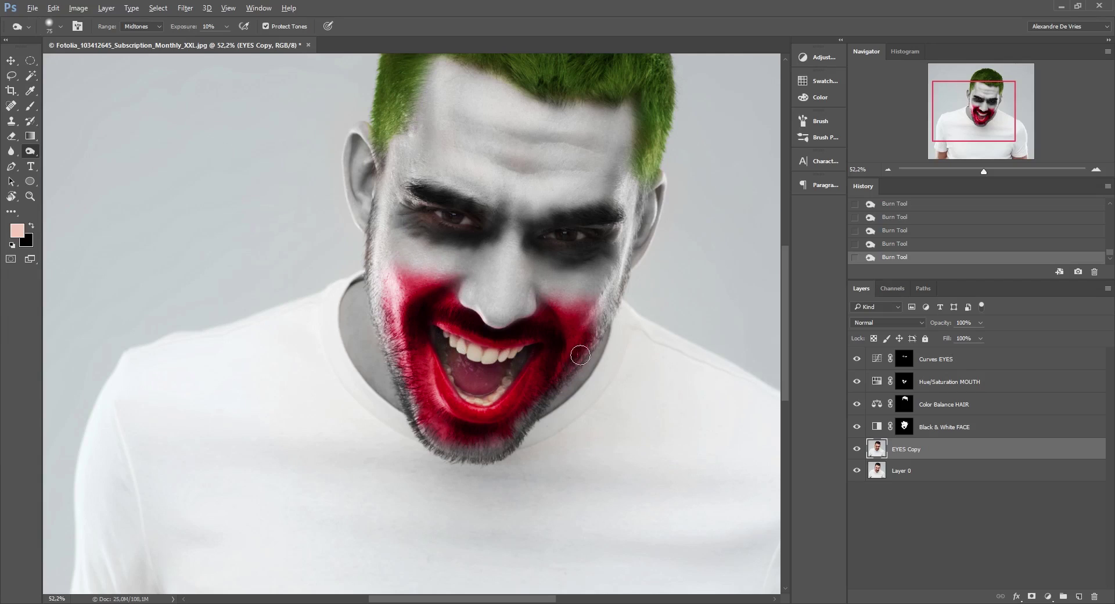
mouse_move(580, 355)
left_mouse_down()
mouse_move(552, 328)
mouse_move(578, 319)
mouse_move(552, 331)
mouse_move(509, 389)
mouse_move(443, 337)
mouse_move(542, 360)
mouse_move(464, 343)
mouse_move(510, 358)
left_mouse_up()
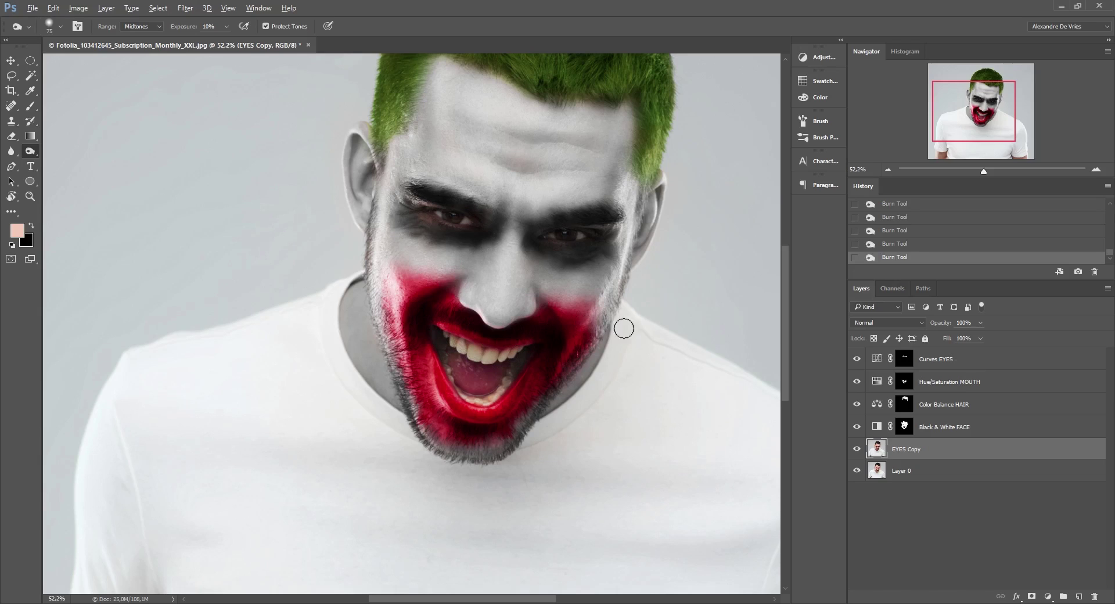
left_click_drag(983, 173, 979, 175)
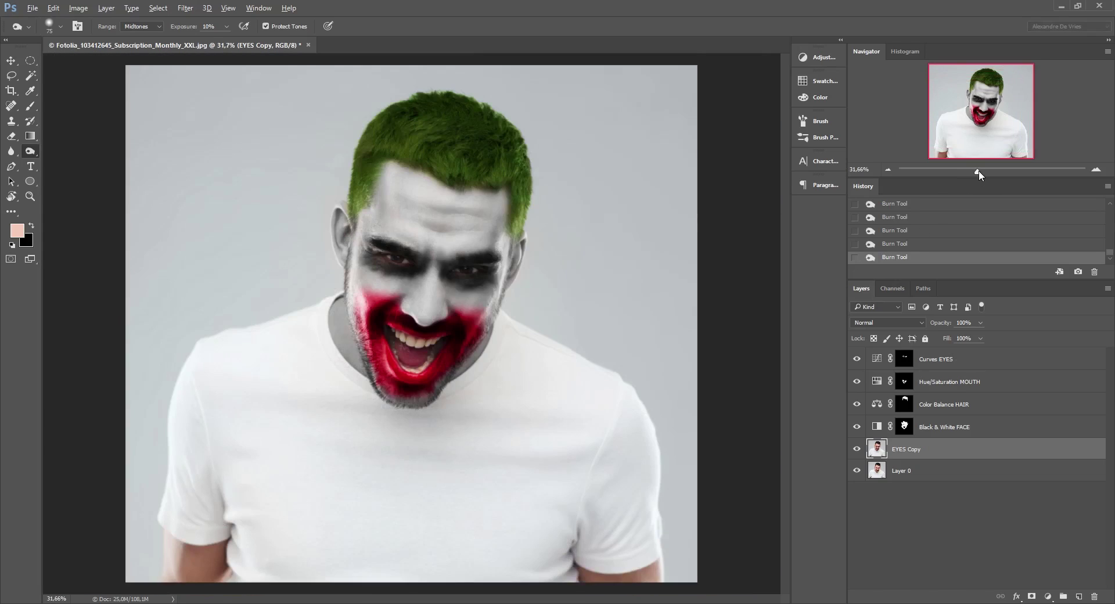
Group Curves EYES, Hue/Saturation MOUTH, Color Balance HAIR, Black & White FACE and EYES Copy
left_click(904, 362)
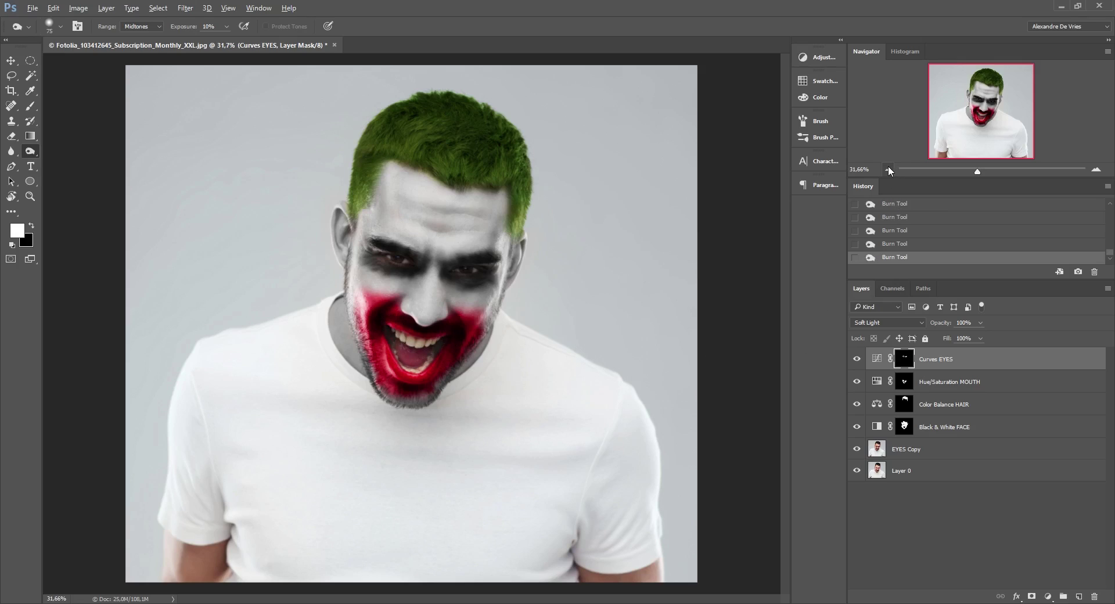
left_click(976, 383, "shift")
left_click(979, 404, "shift")
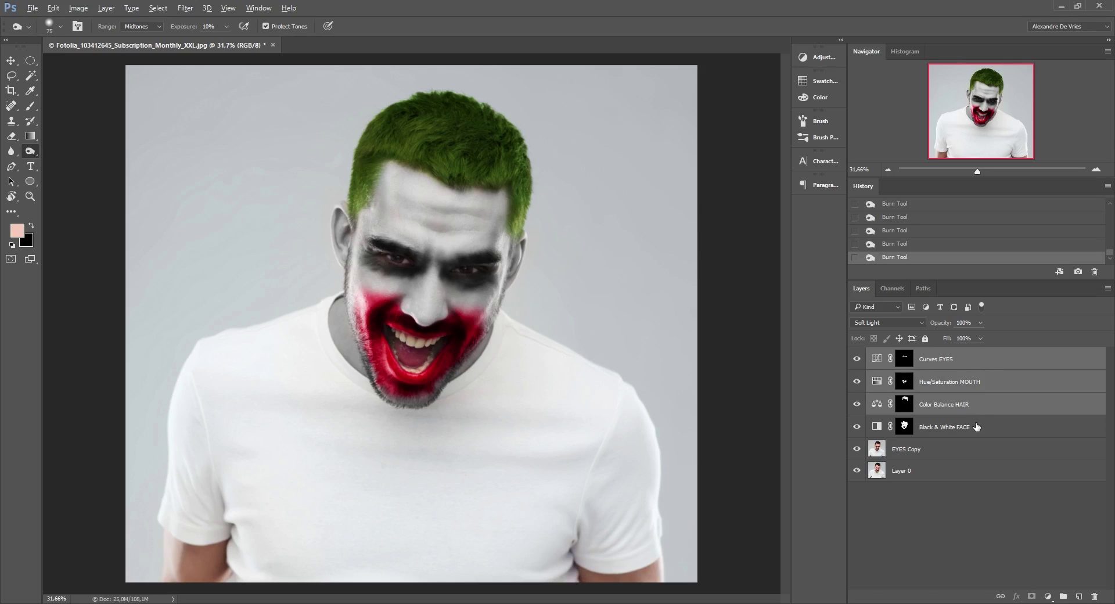
left_click(977, 427, "shift")
left_click(979, 448, "shift")
left_click_drag(1007, 430, 1066, 600)
Name the group 'JOKER face' and toggle its visibility to compare before and after
double_click(902, 354)
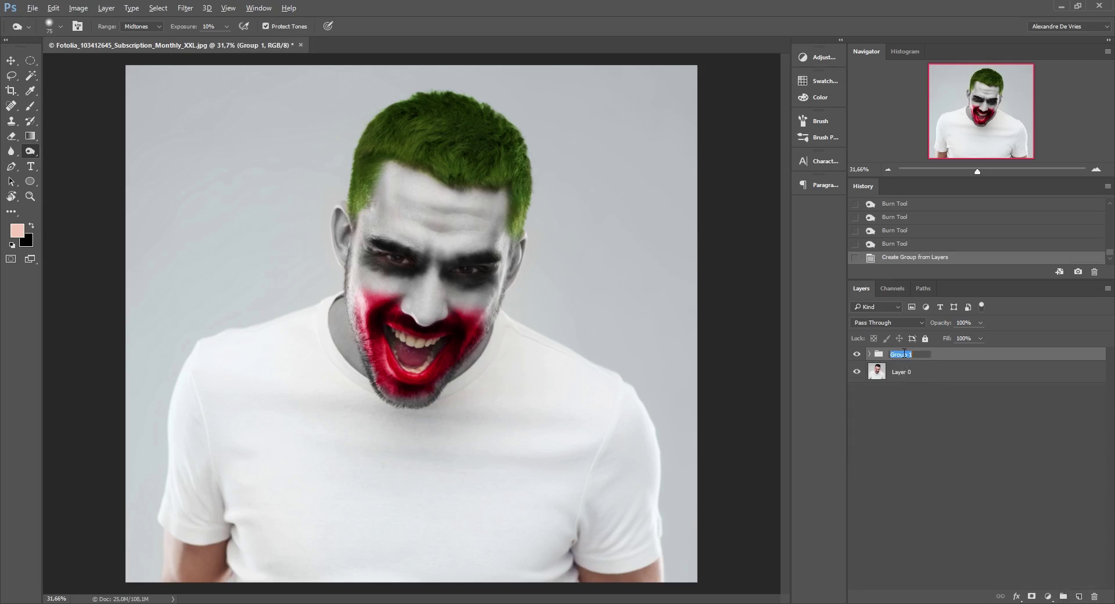
type("JOKER face")
key("Return")
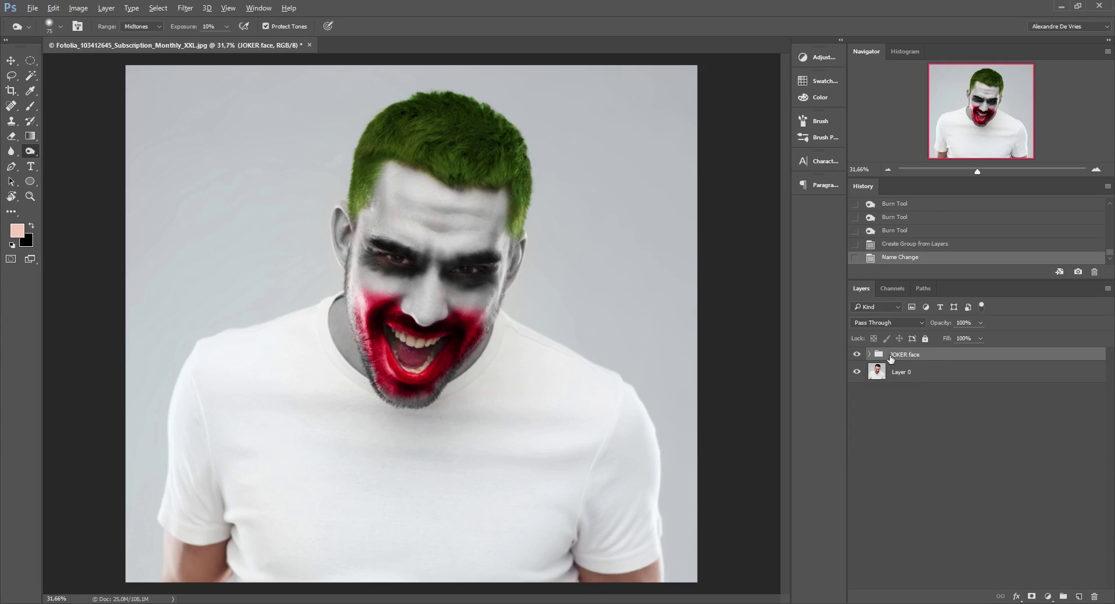
left_click(856, 355)
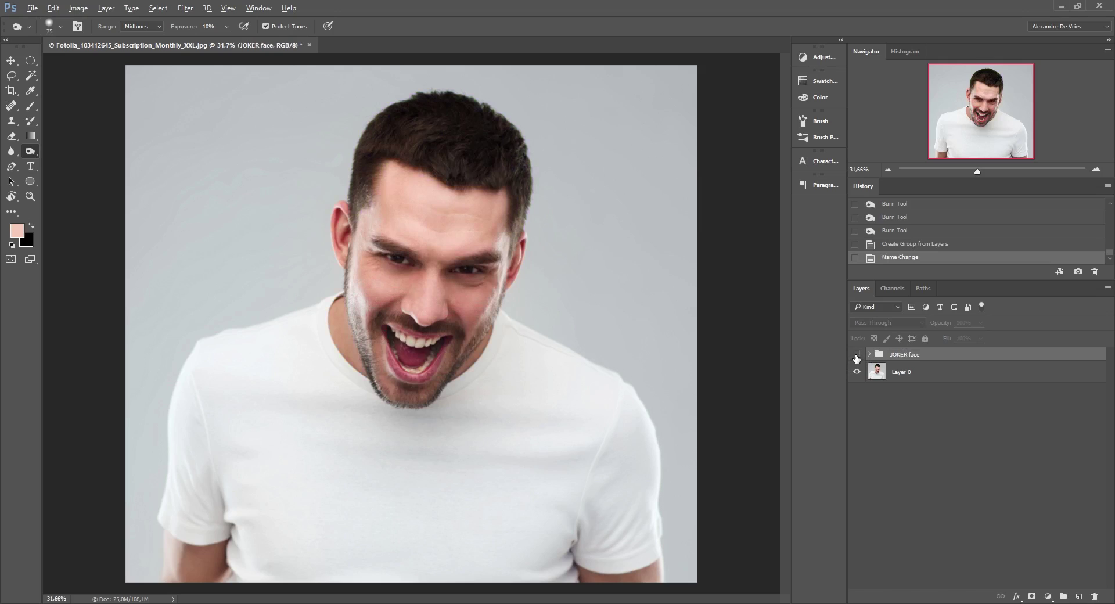
left_click(856, 355)
left_click(855, 355)
left_click(856, 355)
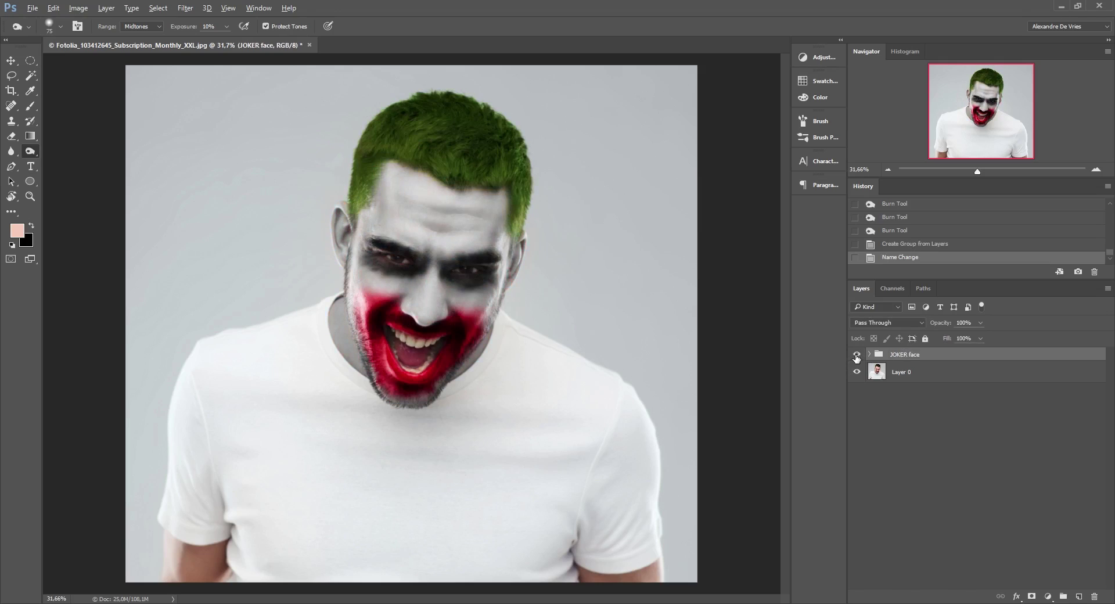